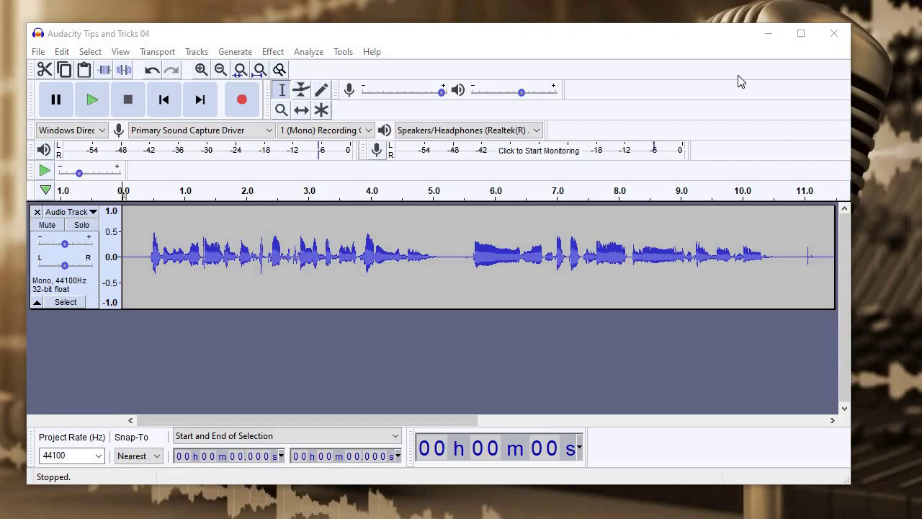
Play the recording from the start to review it.
drag(660, 40, 676, 34)
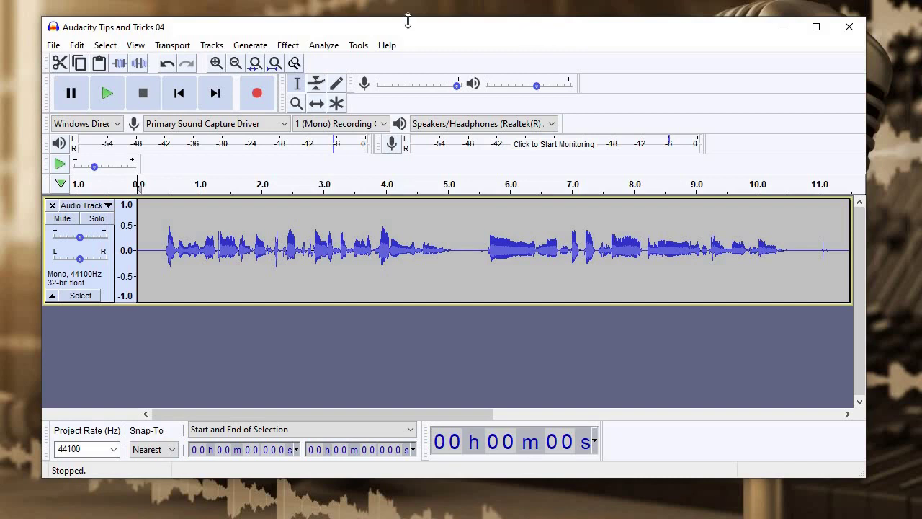
click(117, 89)
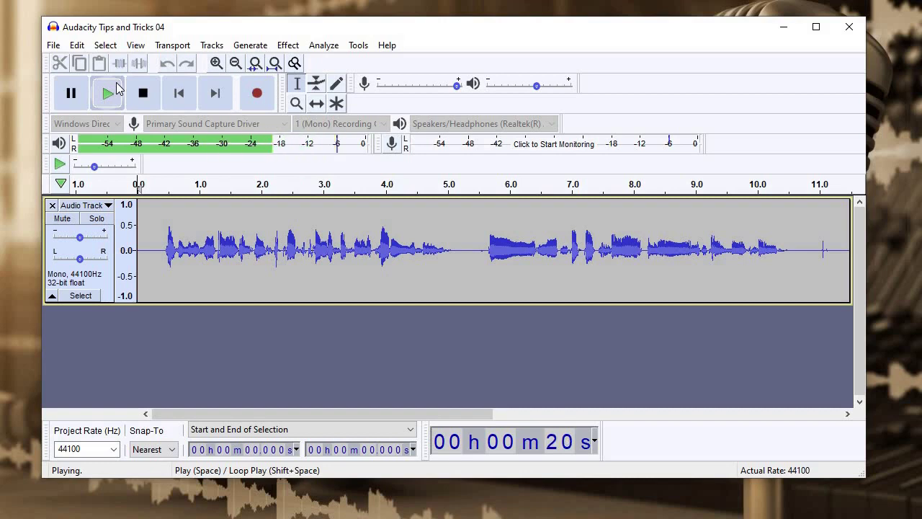
click(118, 86)
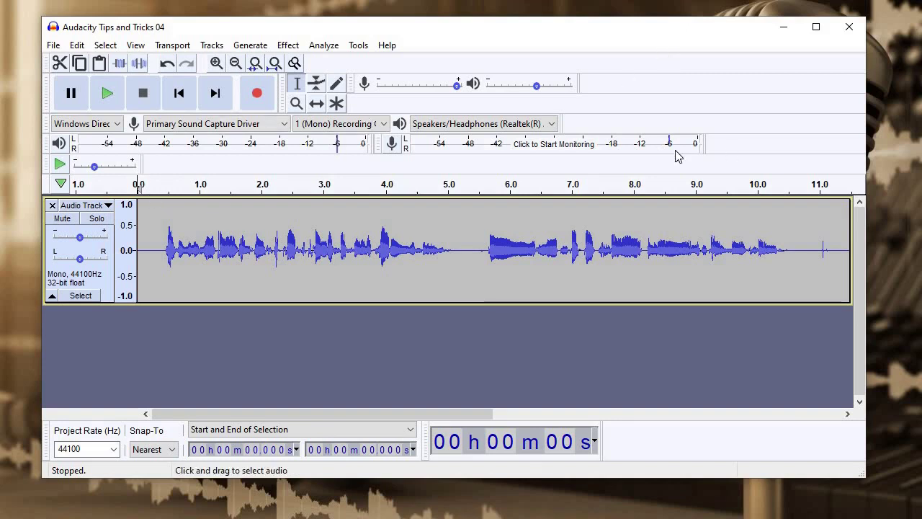
Audition the passage from about 5.4 s and the stretch from 5.9 to 6.4 s.
click(474, 273)
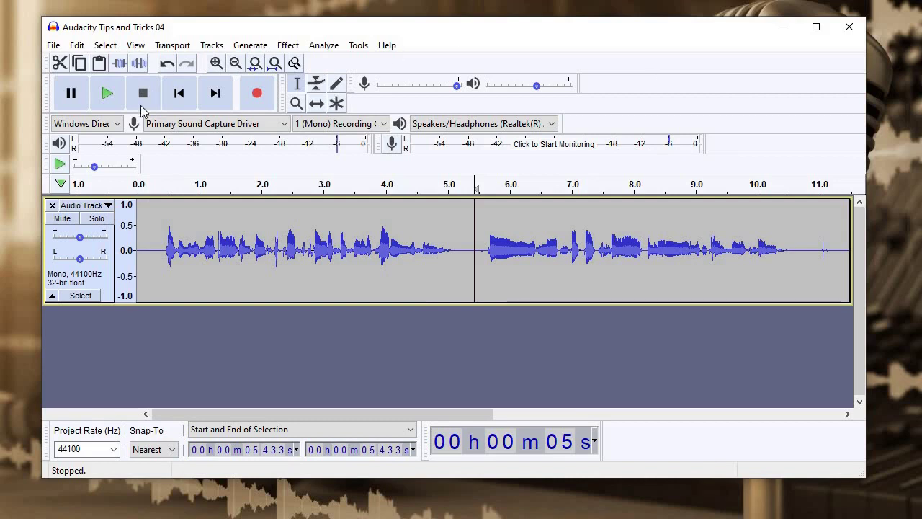
click(107, 94)
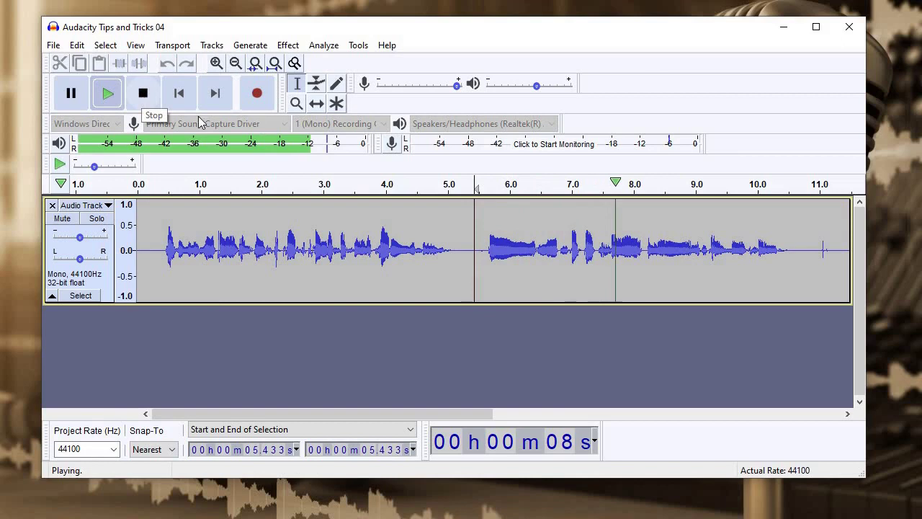
click(142, 96)
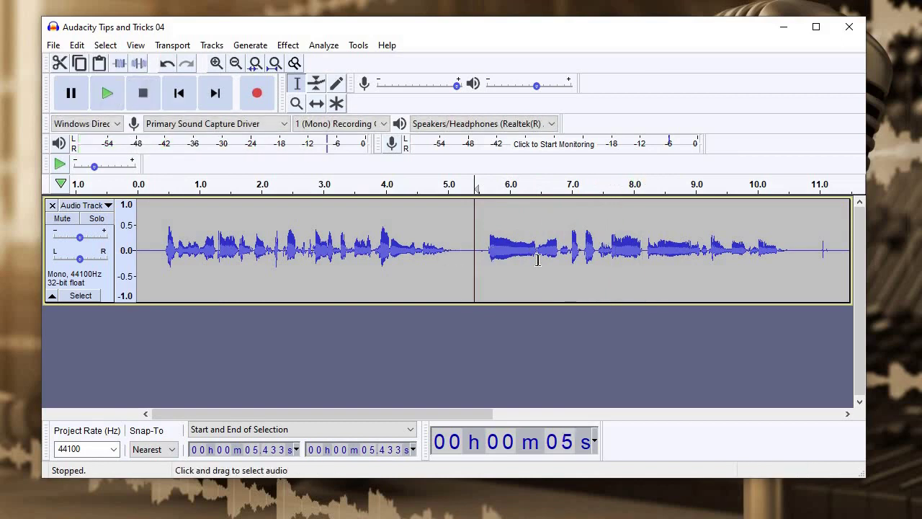
drag(537, 263, 484, 267)
key(space)
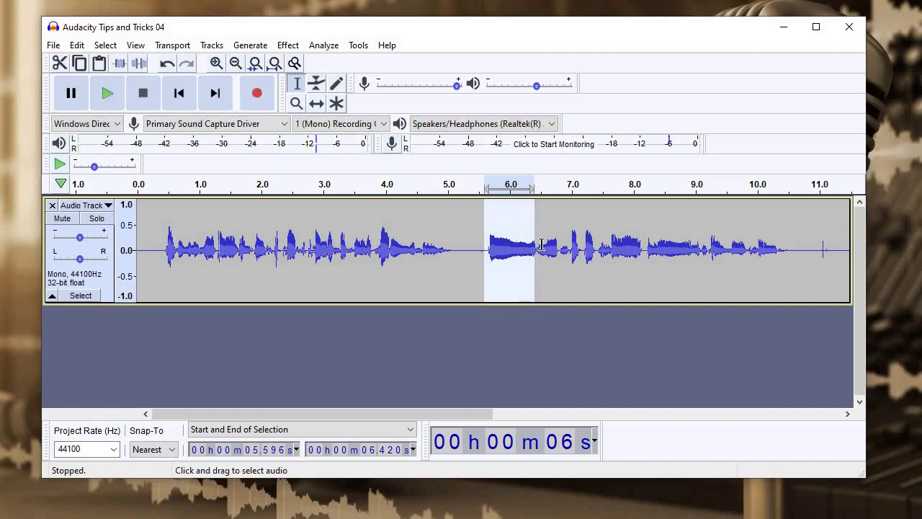
Delete the stretch from 5.13 to 6.45 s and play from 2.5 s to check the cut.
click(215, 64)
click(215, 63)
click(215, 63)
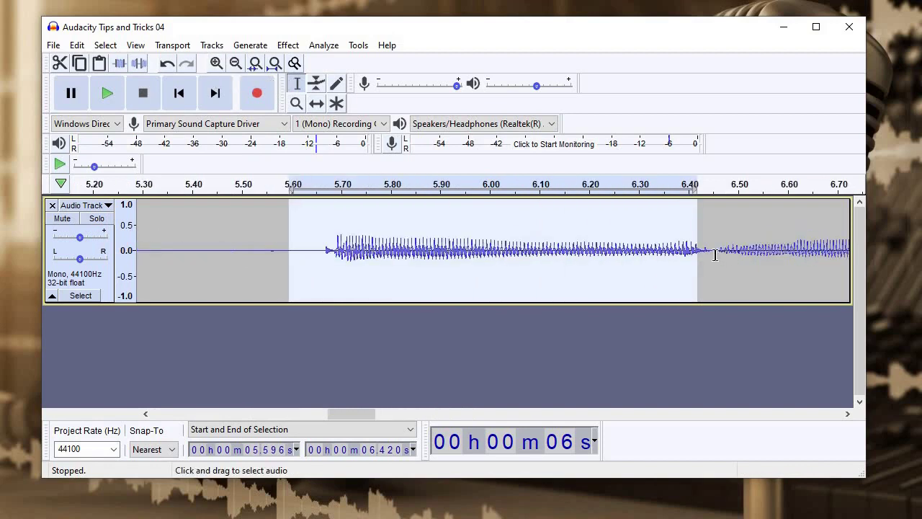
drag(712, 253, 260, 267)
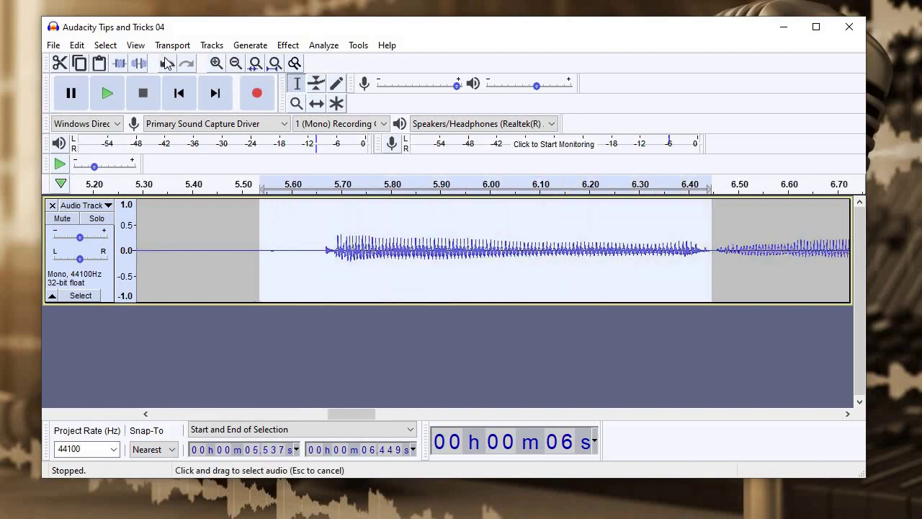
click(235, 63)
click(234, 63)
click(235, 64)
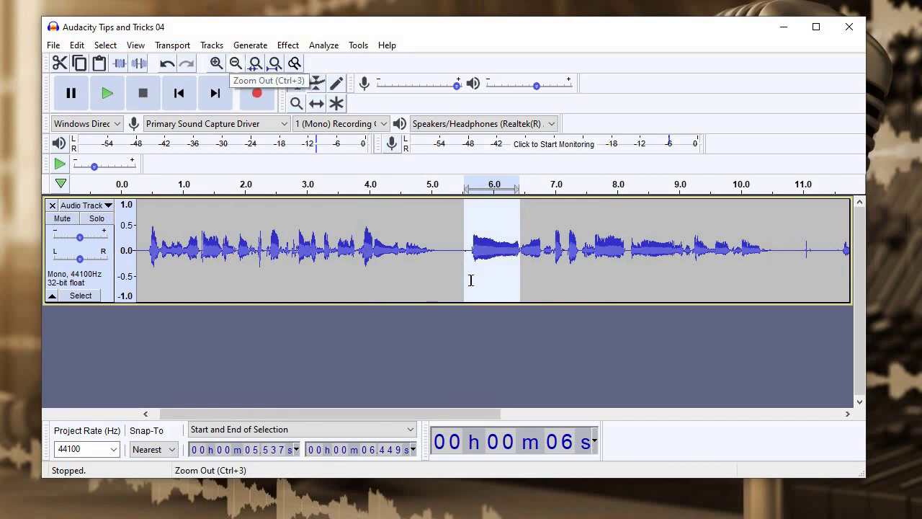
drag(464, 282, 439, 282)
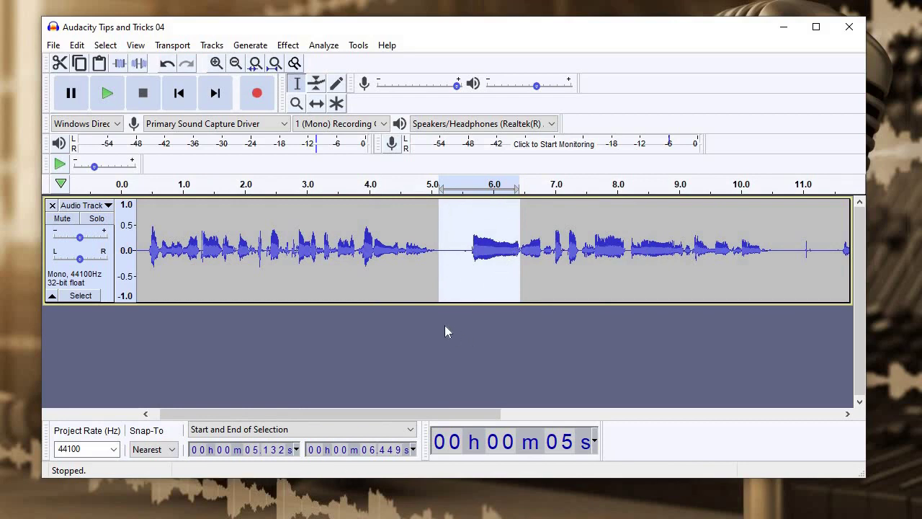
key(Delete)
click(276, 238)
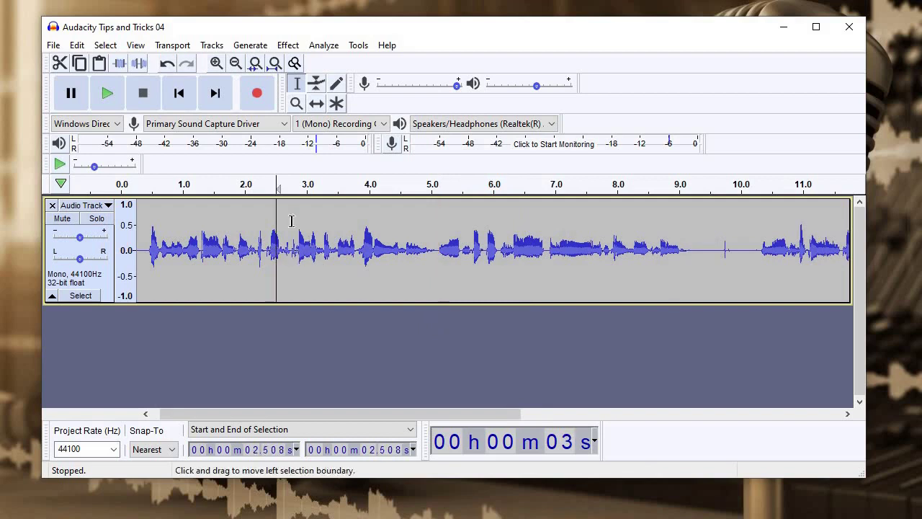
click(118, 96)
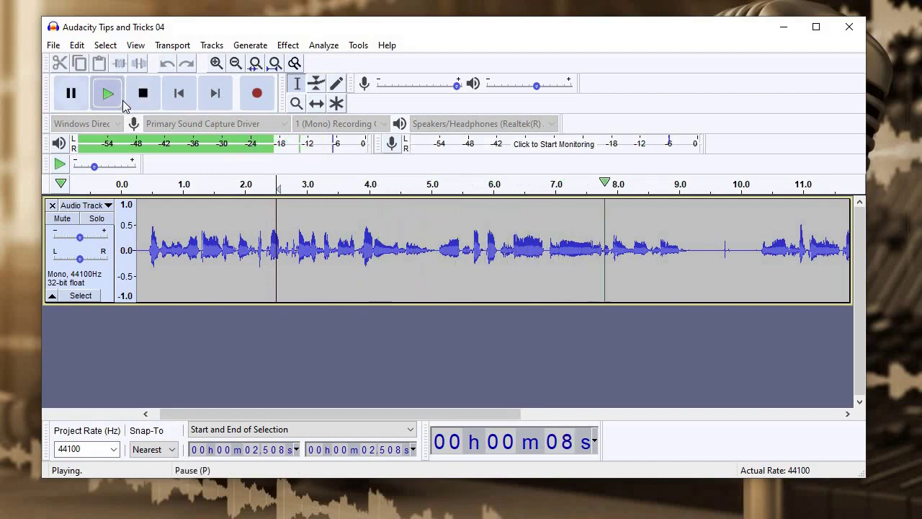
click(143, 94)
click(548, 242)
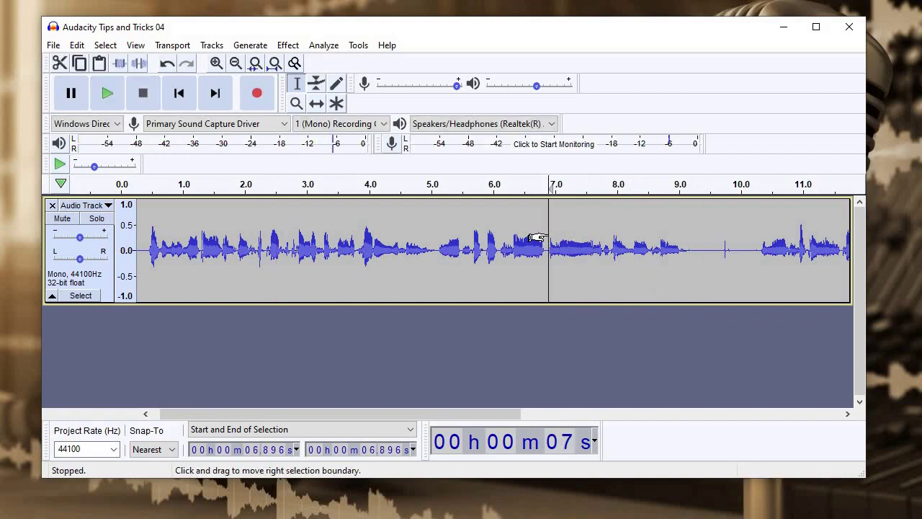
drag(537, 238, 593, 227)
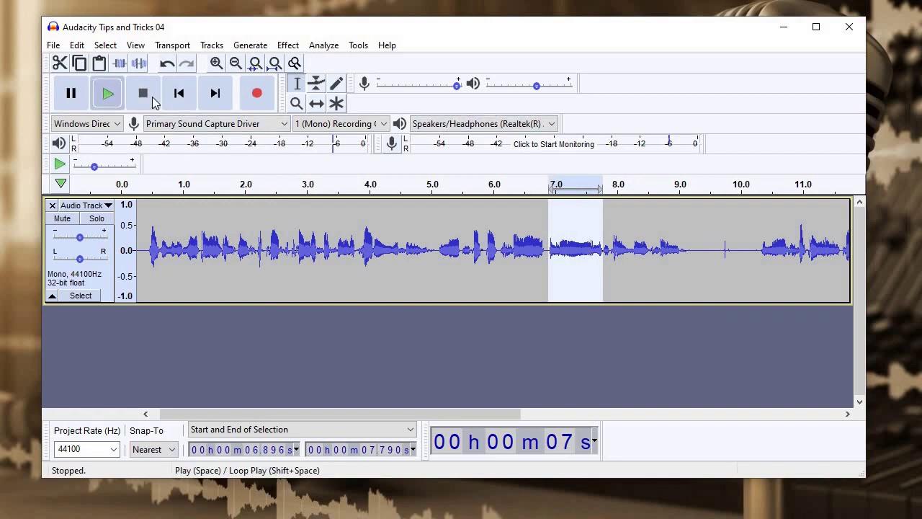
key(space)
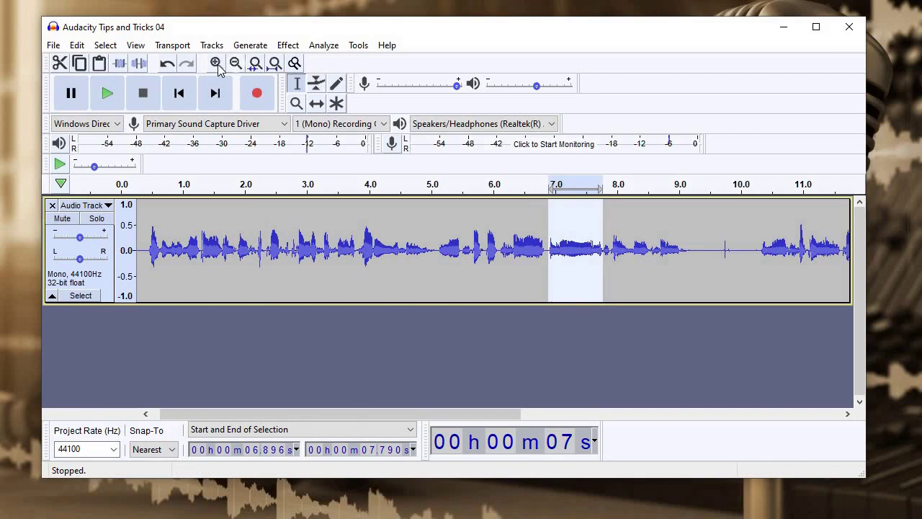
click(217, 64)
click(216, 64)
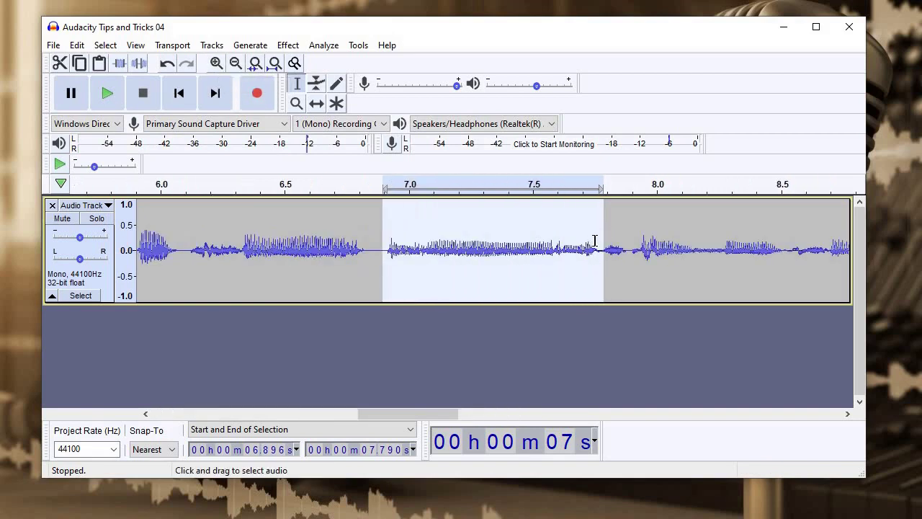
click(386, 240)
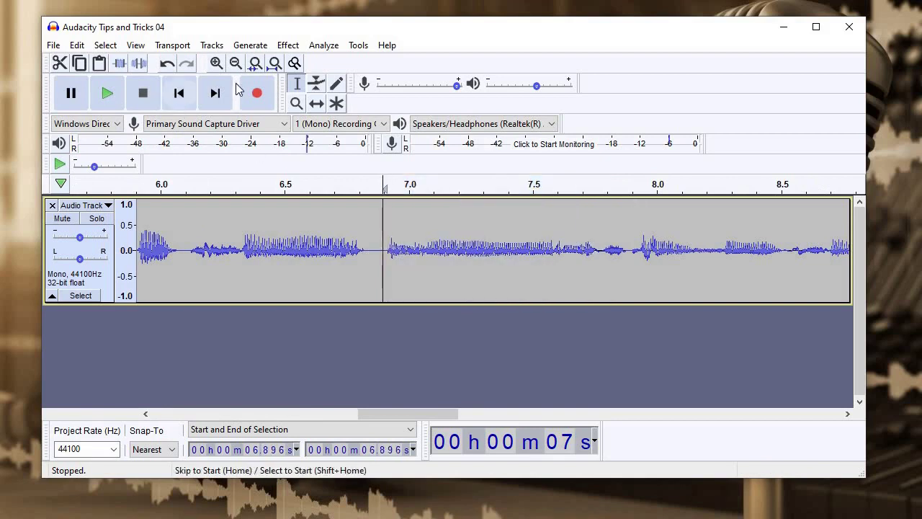
click(216, 62)
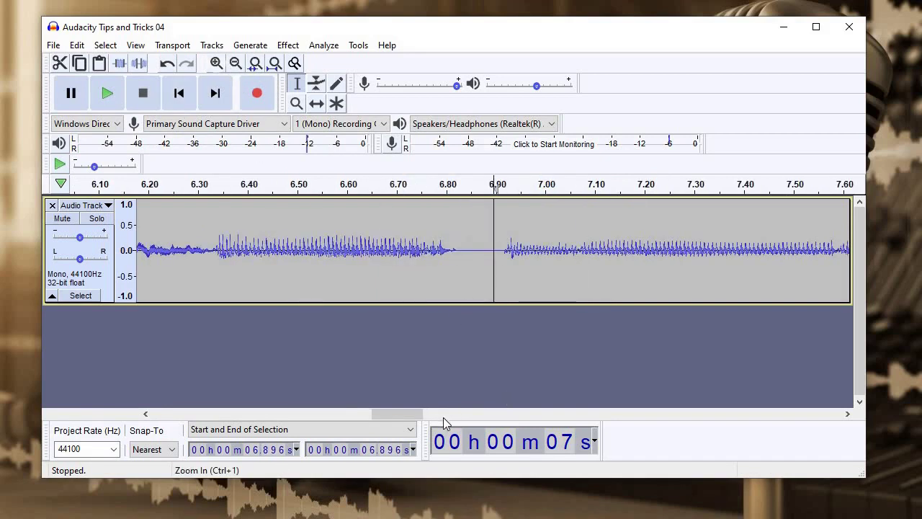
drag(428, 417, 441, 416)
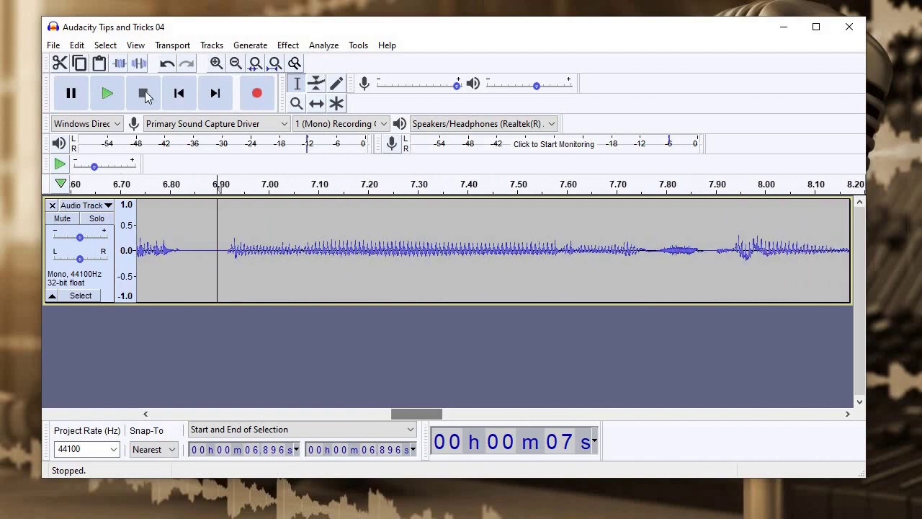
click(108, 93)
key(p)
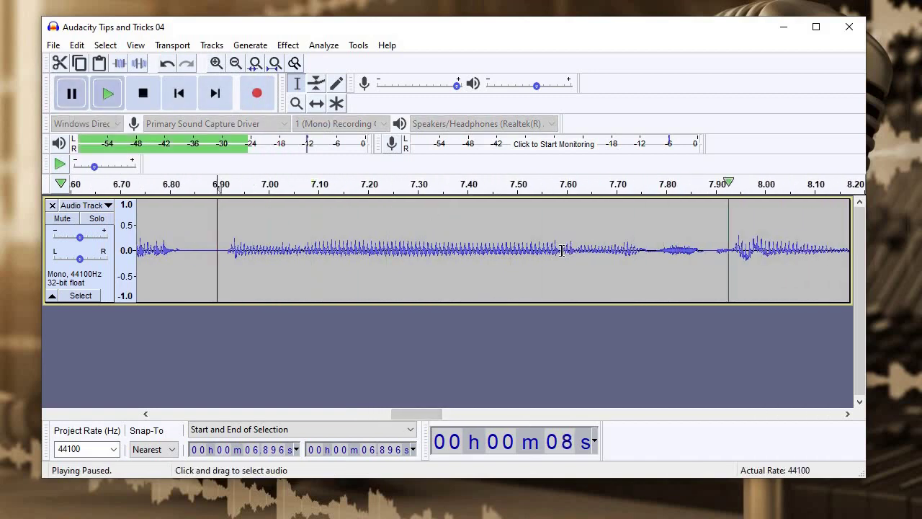
click(559, 250)
click(73, 94)
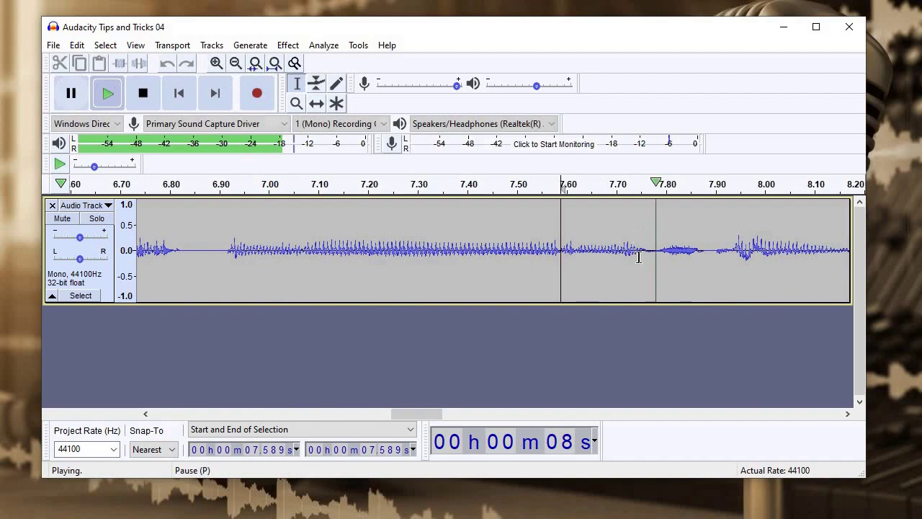
key(p)
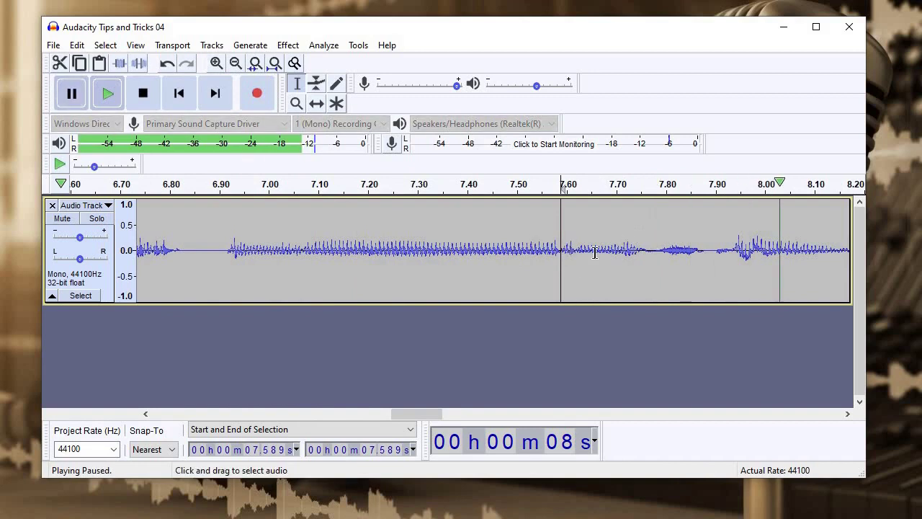
shift+click(817, 273)
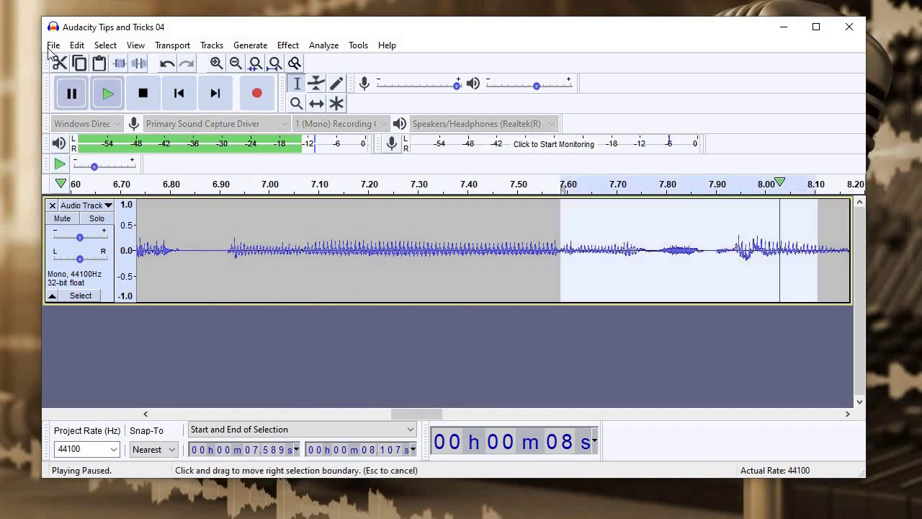
click(71, 93)
mouse_move(560, 266)
mouse_down()
mouse_move(552, 266)
mouse_move(561, 267)
mouse_up()
drag(818, 277, 194, 274)
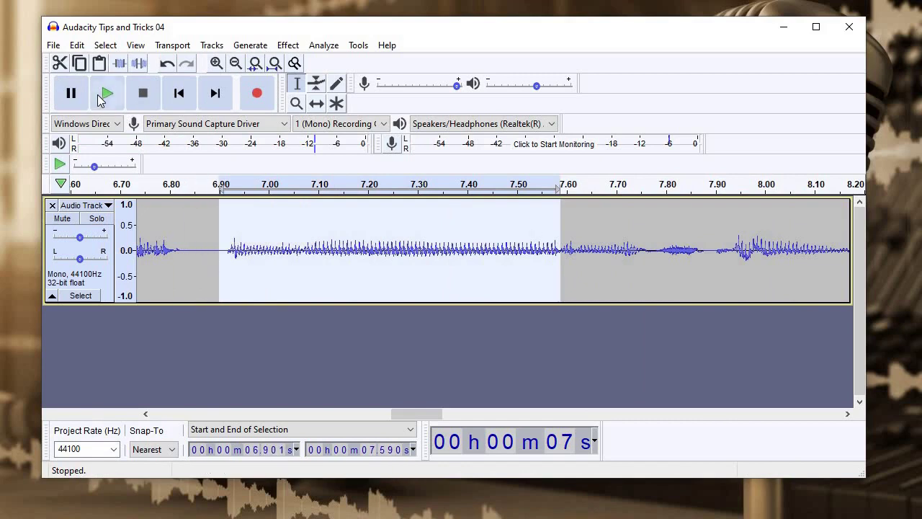
click(97, 94)
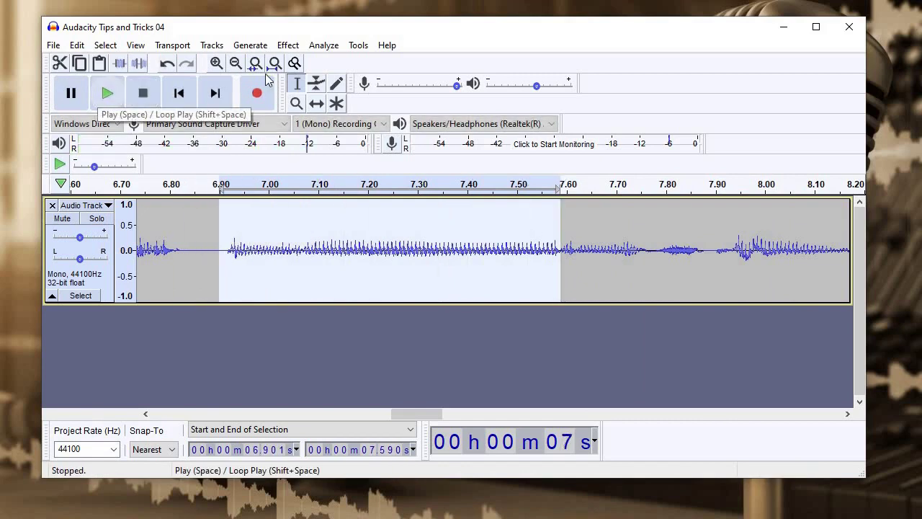
double_click(235, 64)
click(234, 64)
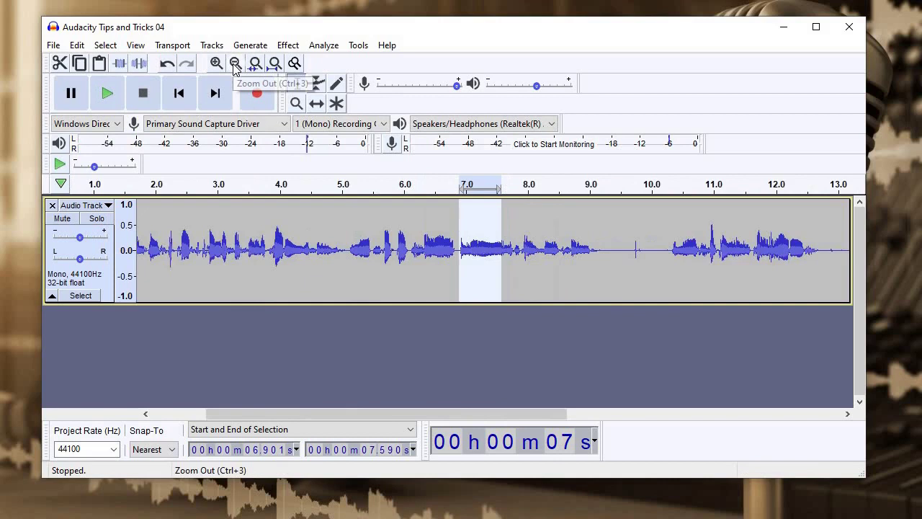
key(Delete)
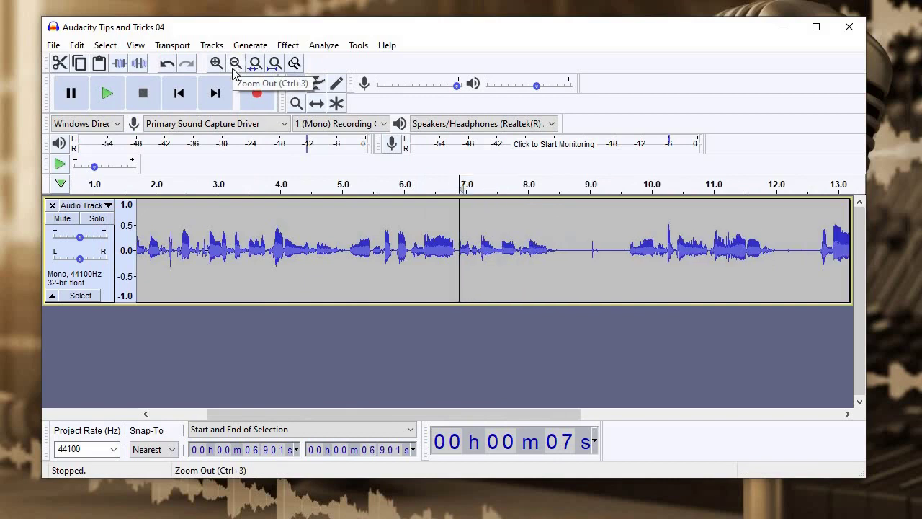
click(347, 252)
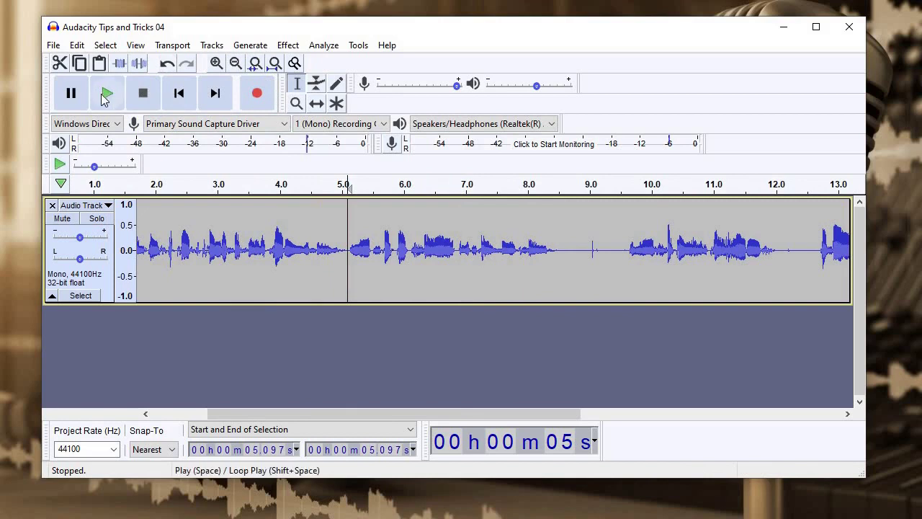
click(100, 94)
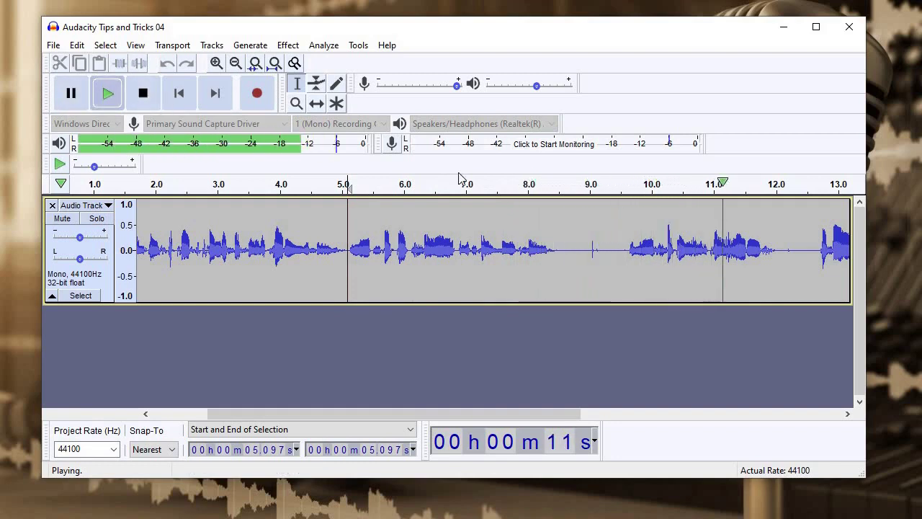
click(143, 93)
click(628, 244)
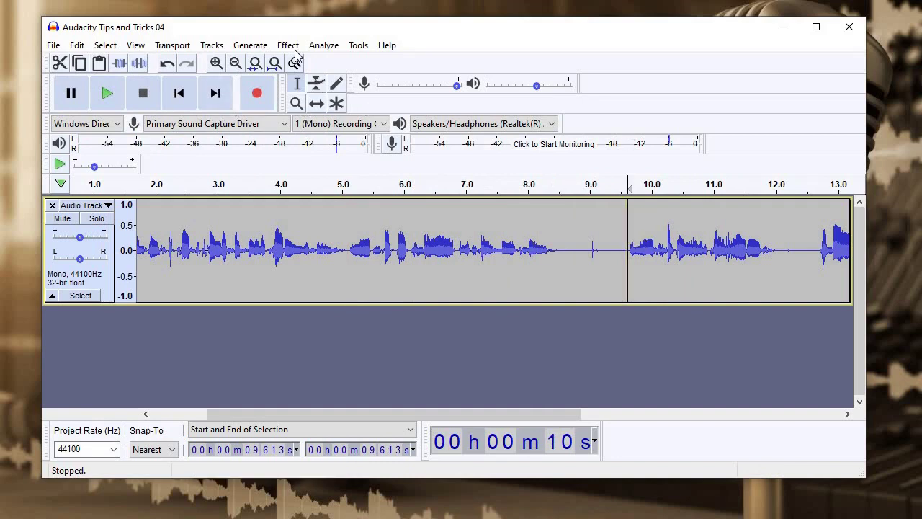
Zoom in near 9 seconds and listen through the pause from 9.025 s.
click(216, 63)
click(216, 64)
click(216, 64)
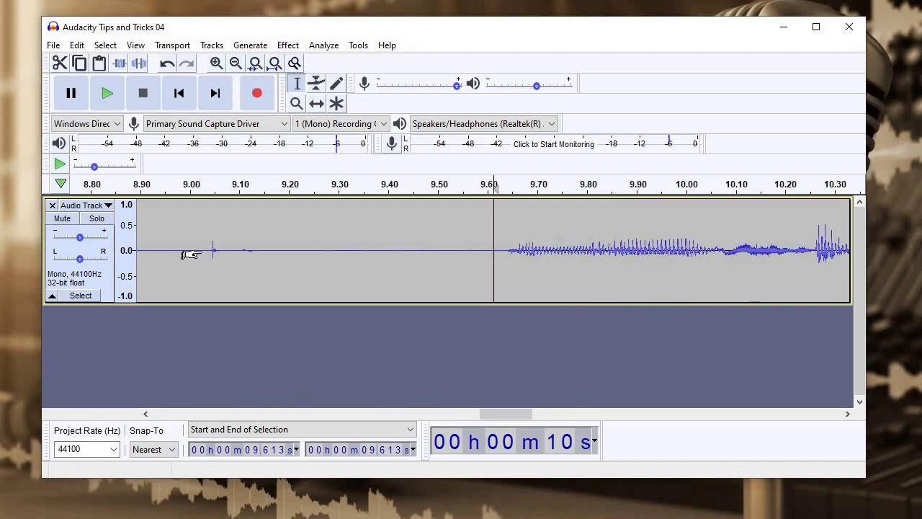
click(202, 252)
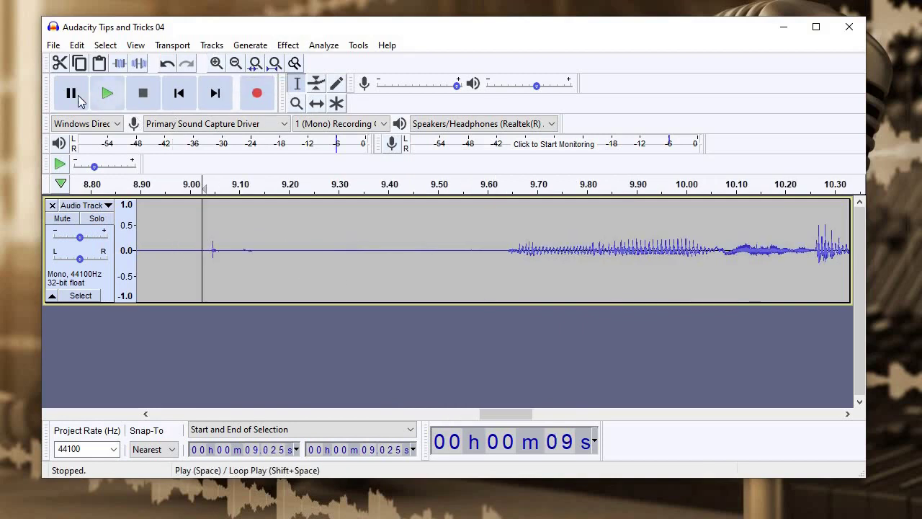
click(102, 97)
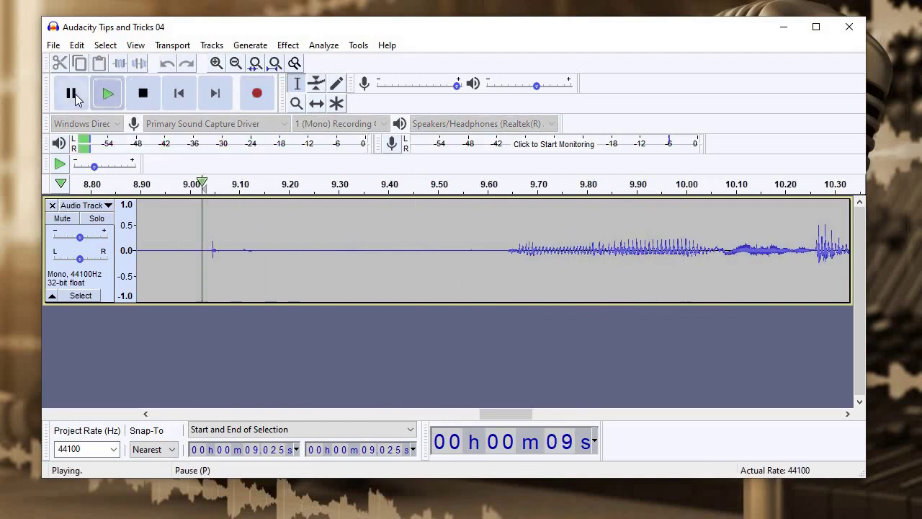
click(71, 94)
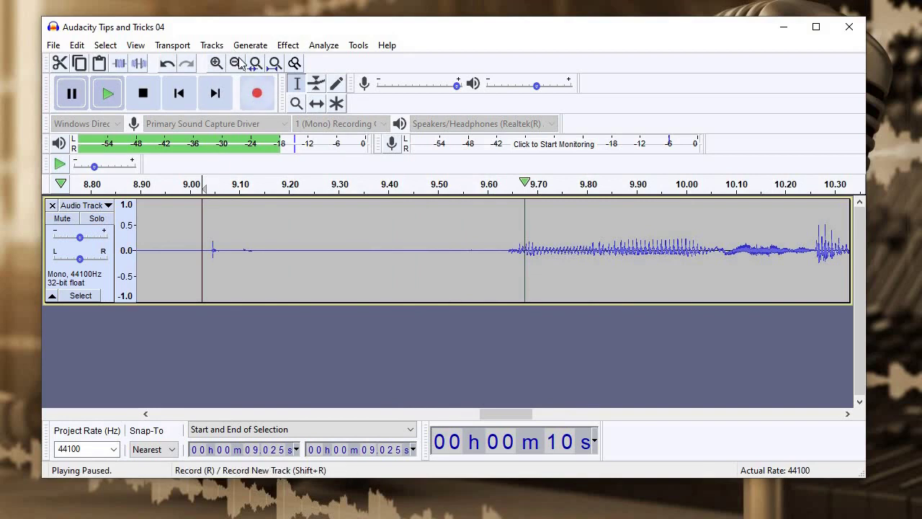
Select the quiet gap with the mouth click from 8.86 to 9.63 seconds.
click(236, 64)
click(236, 64)
click(237, 63)
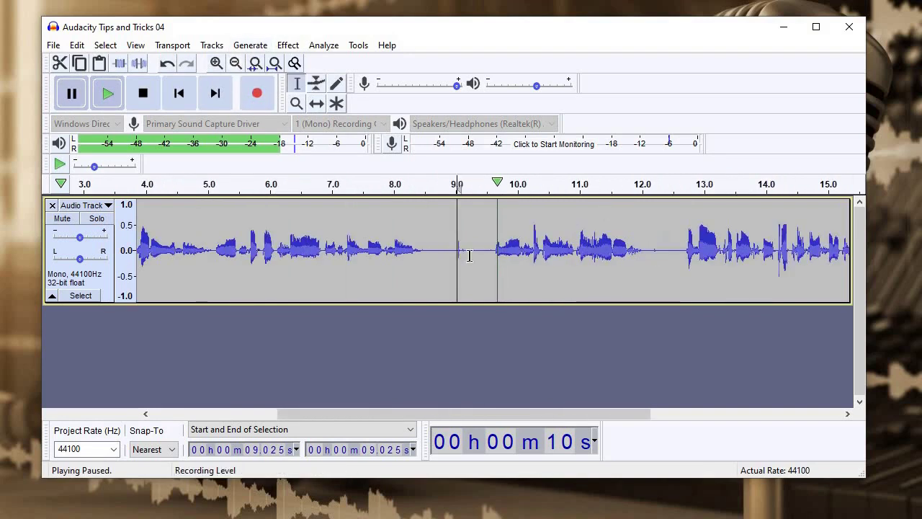
drag(496, 259, 446, 265)
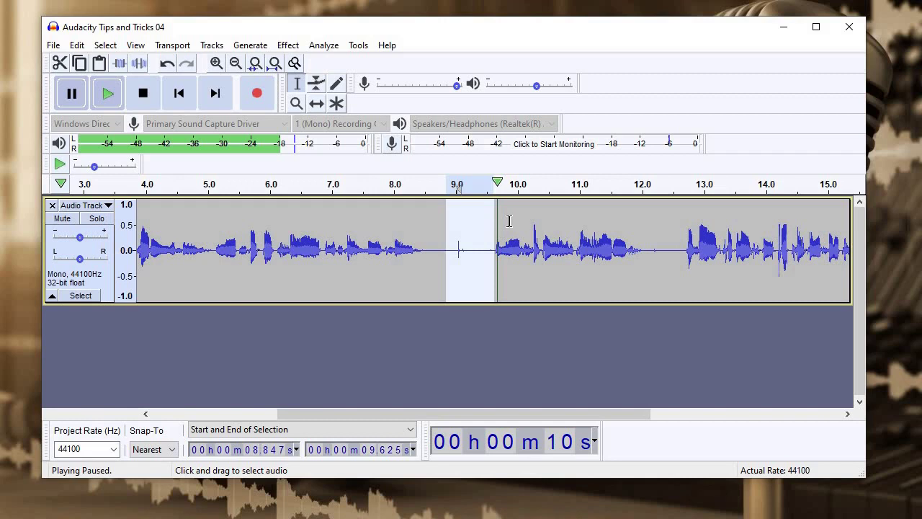
click(447, 219)
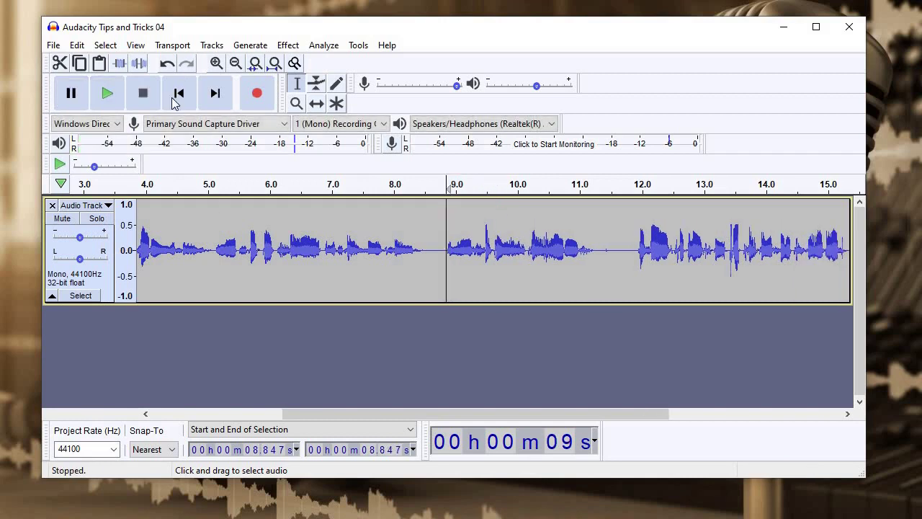
Fit the whole recording in view and play back from 3.8 s and 8.66 s.
key(ctrl+3)
click(254, 230)
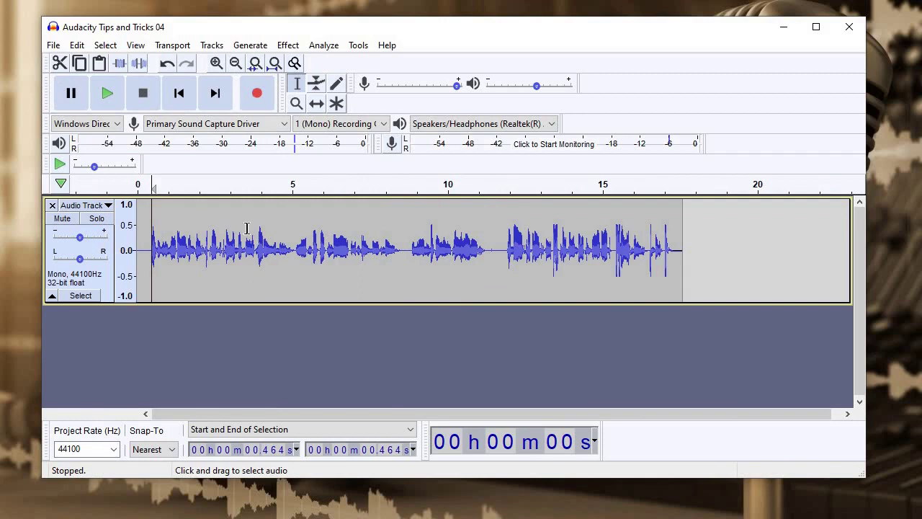
key(space)
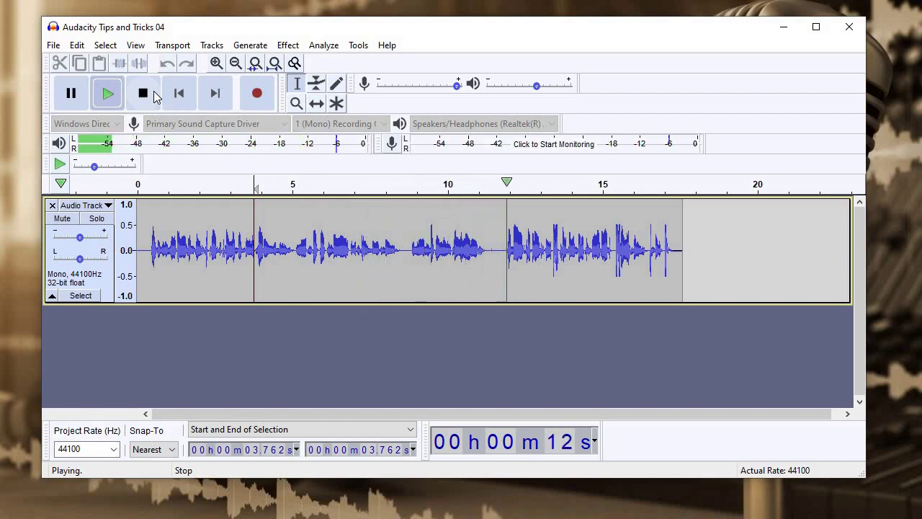
click(144, 93)
click(406, 245)
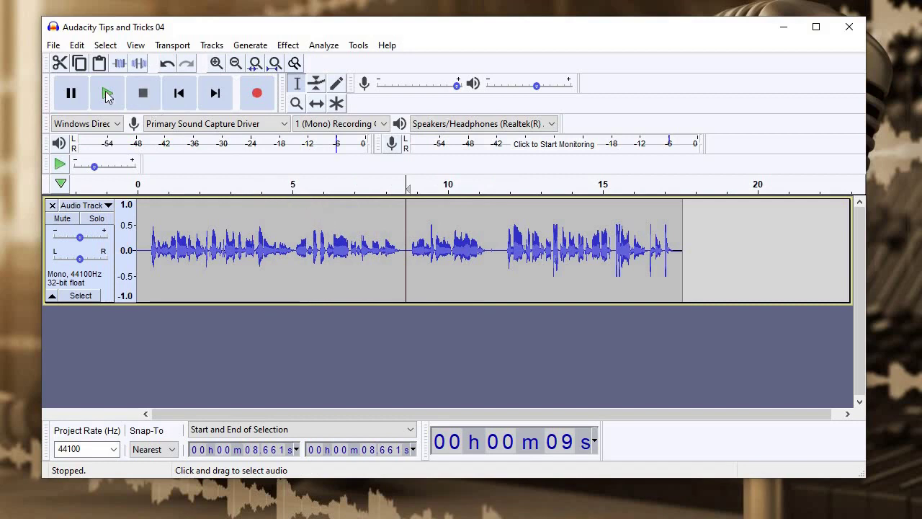
key(space)
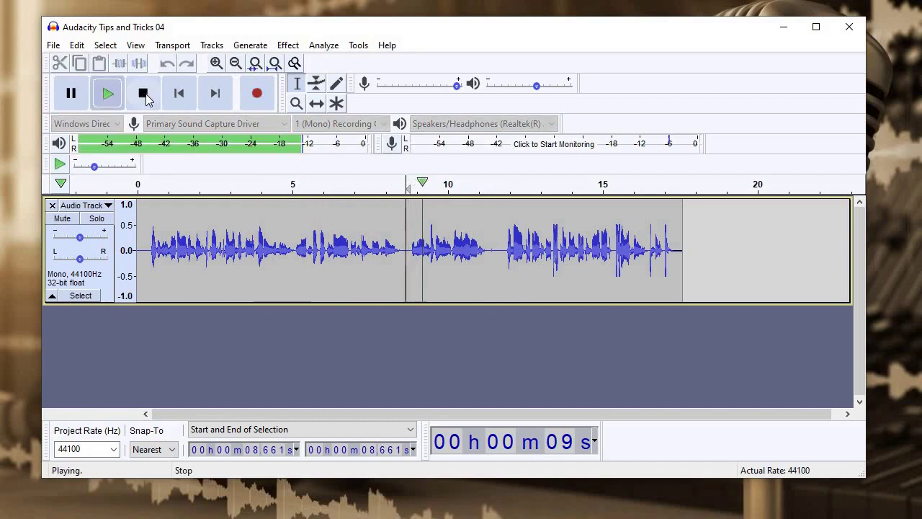
click(144, 94)
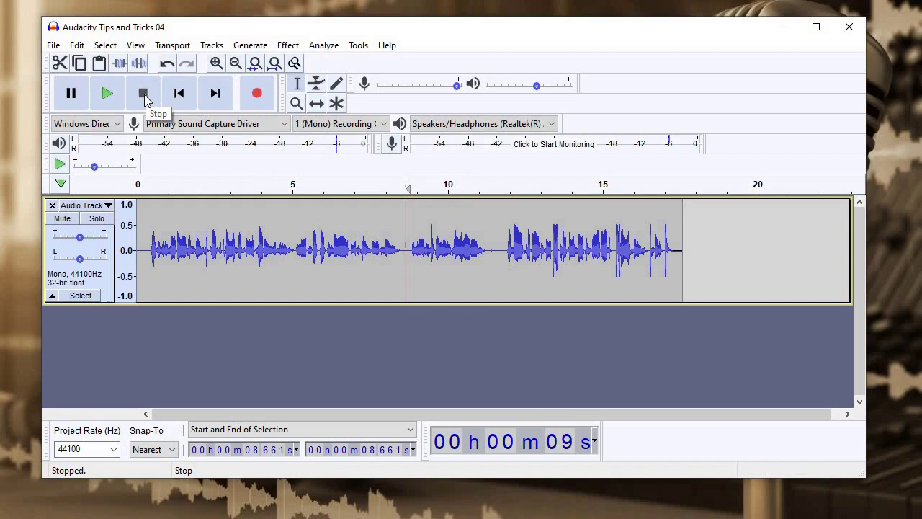
click(408, 245)
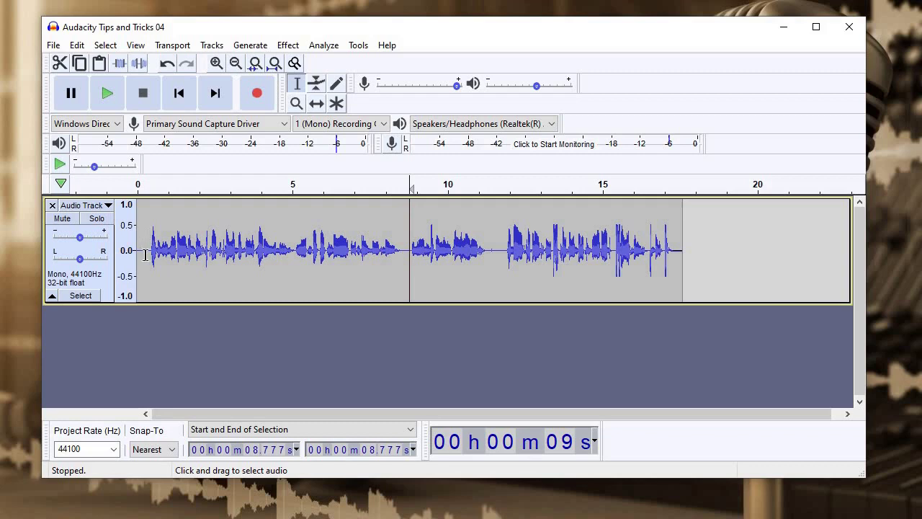
Delete the first 0.372 seconds and play back from 7.48 s.
drag(135, 261, 151, 249)
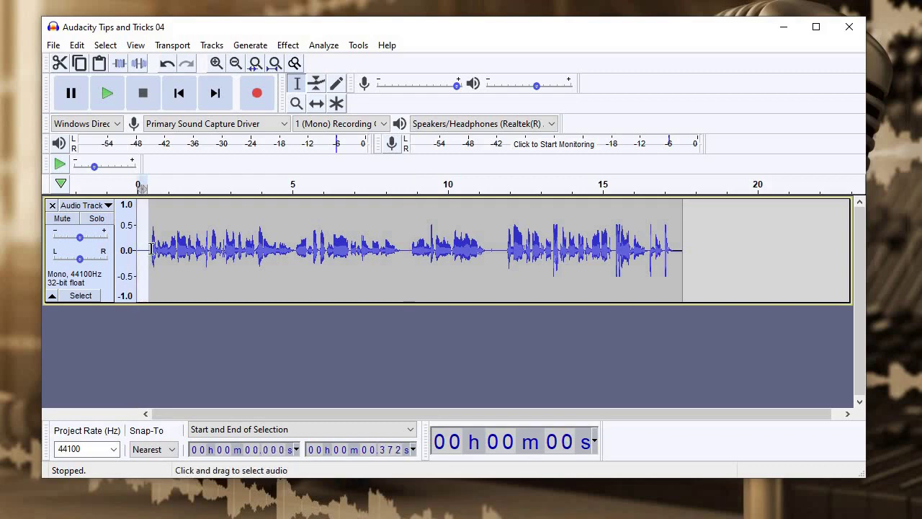
key(Delete)
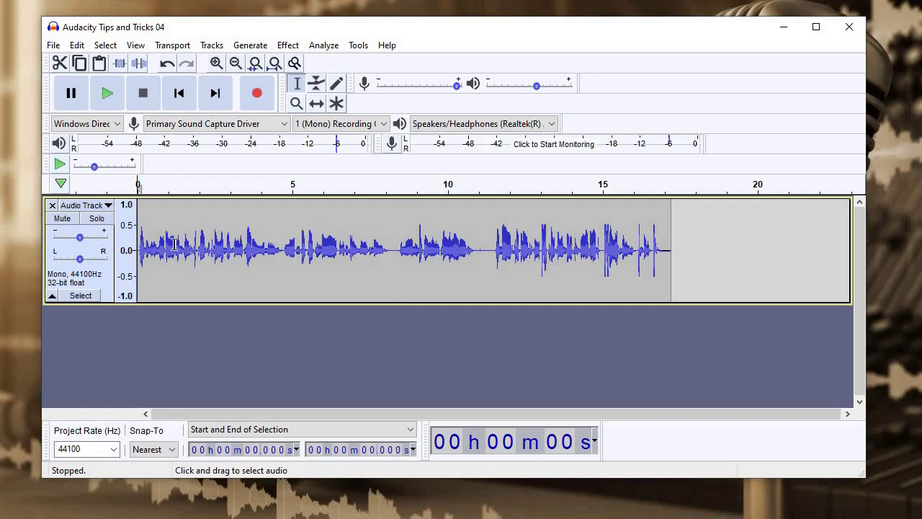
click(370, 235)
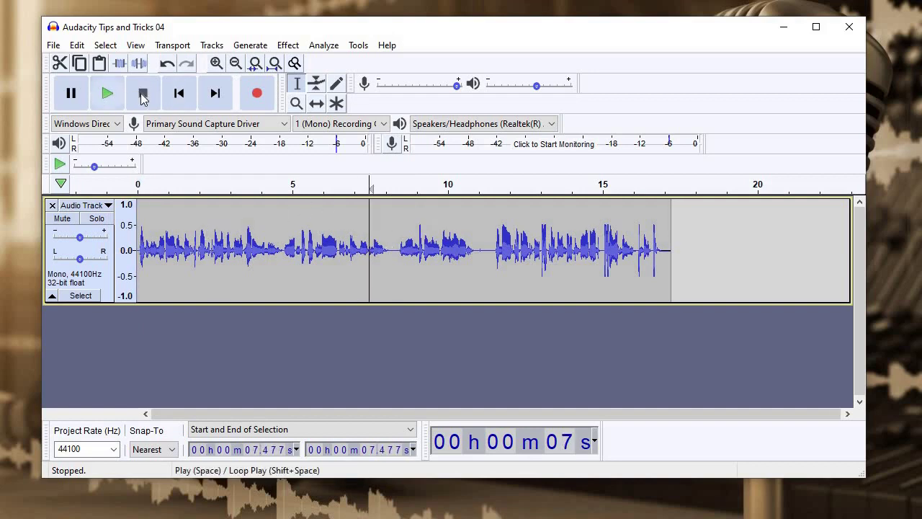
click(116, 96)
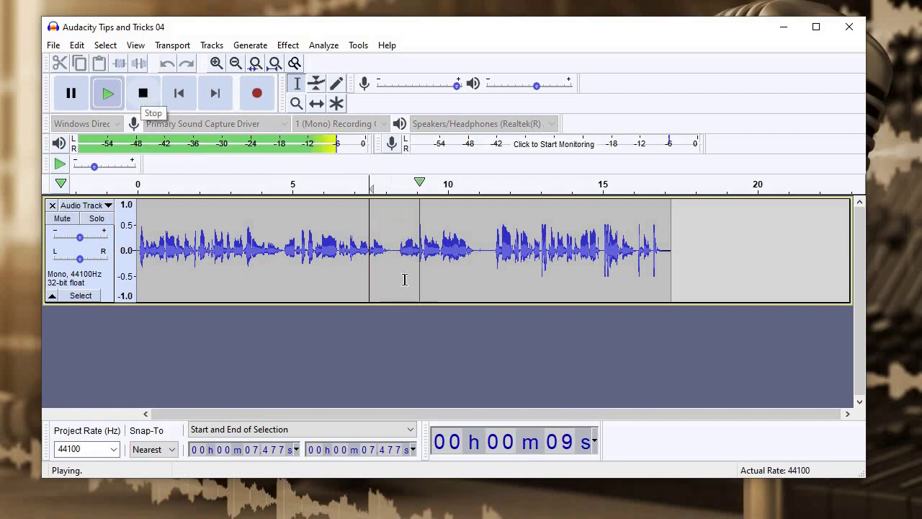
click(142, 97)
Select the short gap around 8.2–8.36 seconds, ending with the cursor at 8.45 s.
click(397, 250)
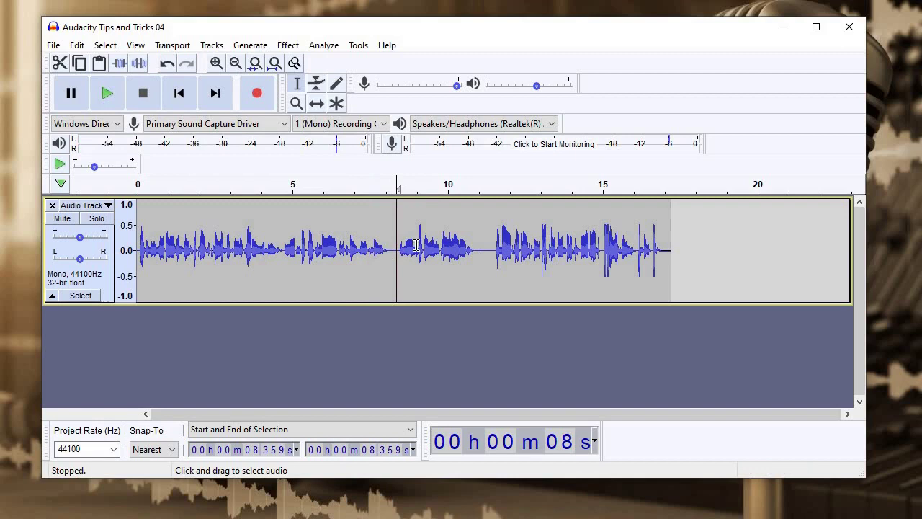
drag(397, 257, 391, 254)
click(413, 254)
click(399, 255)
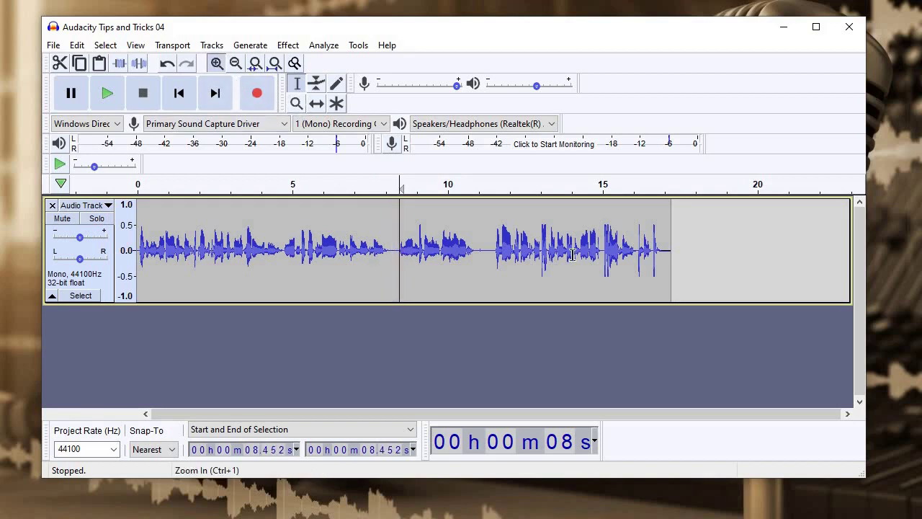
Delete the tiny mouth click at 8.336–8.394 s and play from 6.46 s to check.
click(215, 64)
click(215, 63)
drag(480, 260, 488, 257)
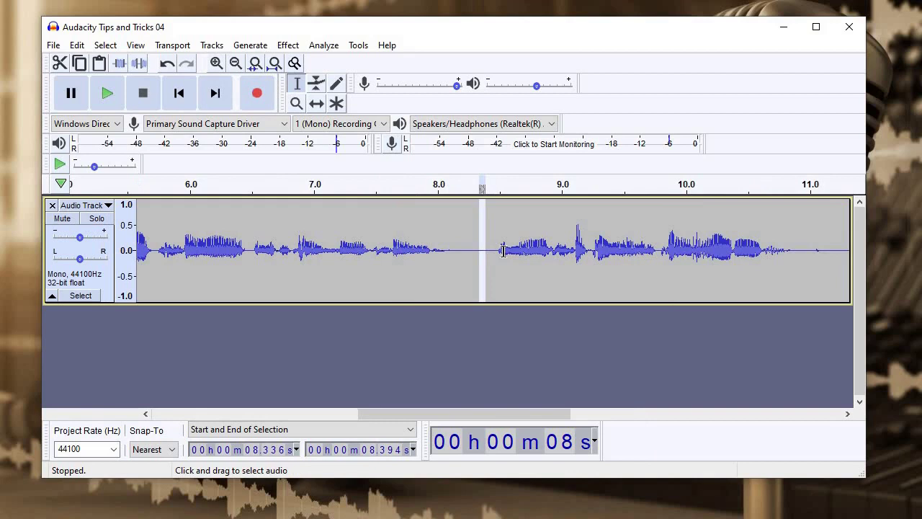
key(Delete)
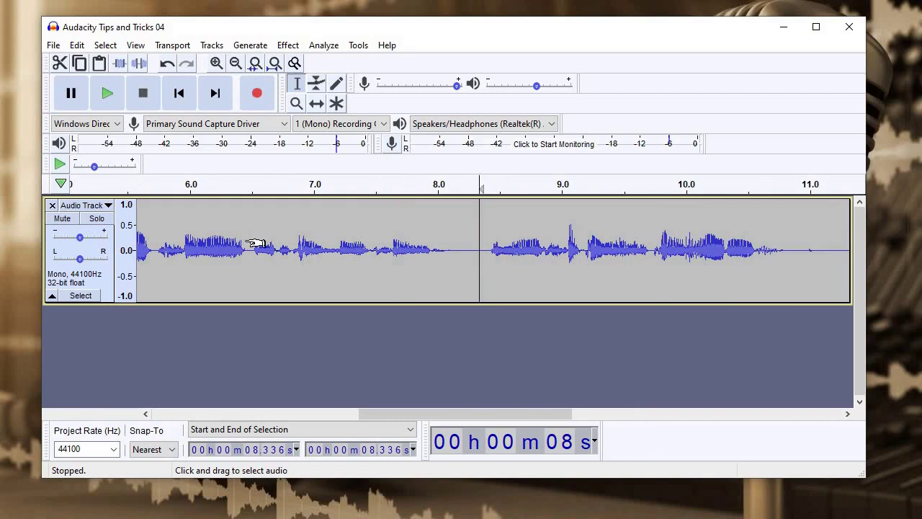
click(247, 244)
click(106, 93)
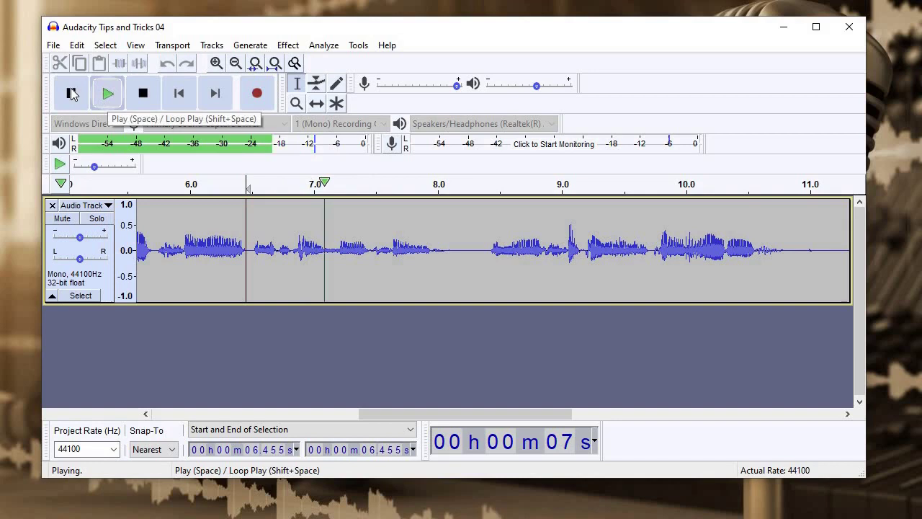
key(p)
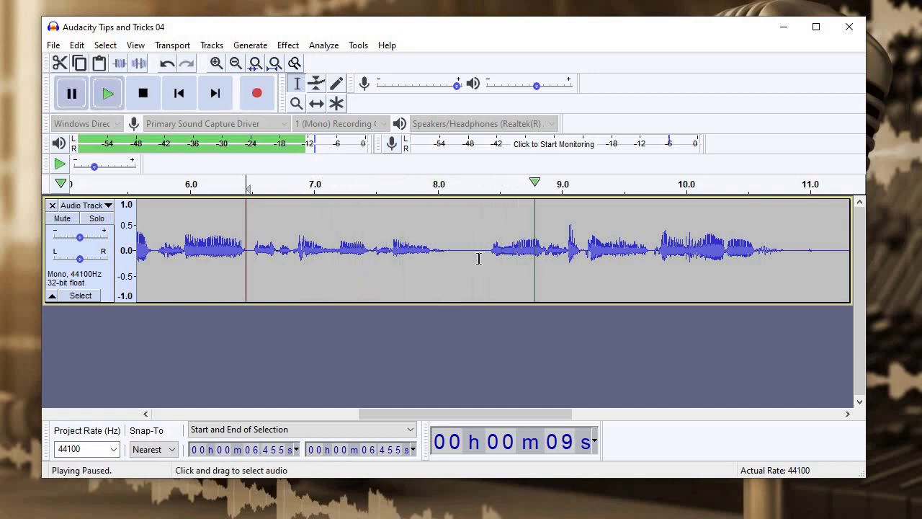
Select 8.313–8.394 s, then replay the edited passage from 6.5 seconds.
drag(488, 258, 478, 260)
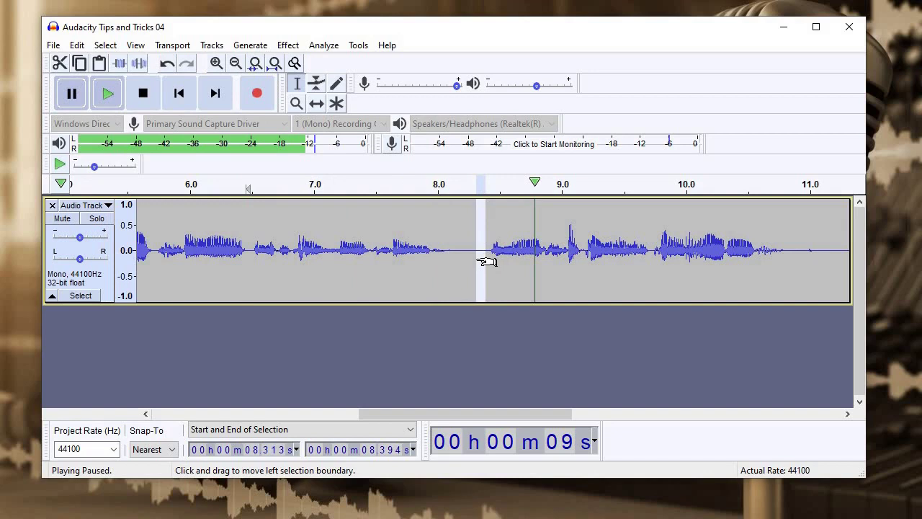
click(251, 216)
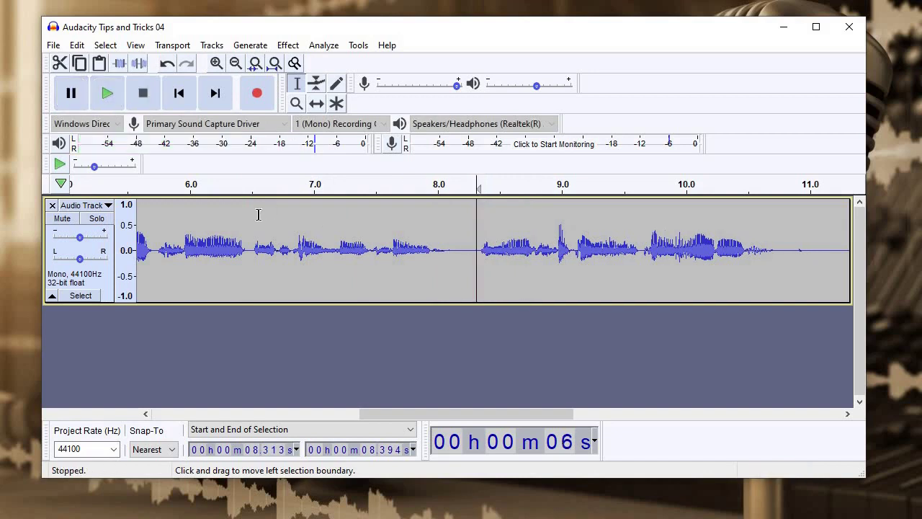
click(107, 96)
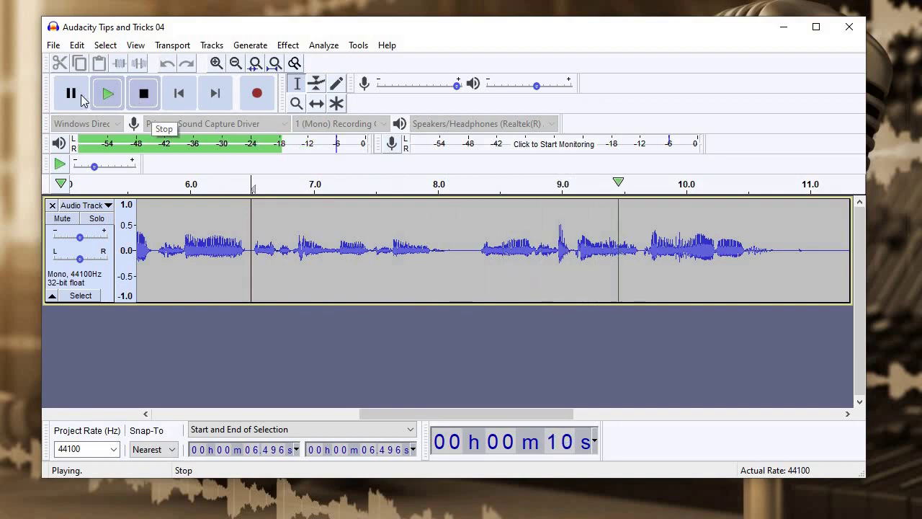
click(144, 93)
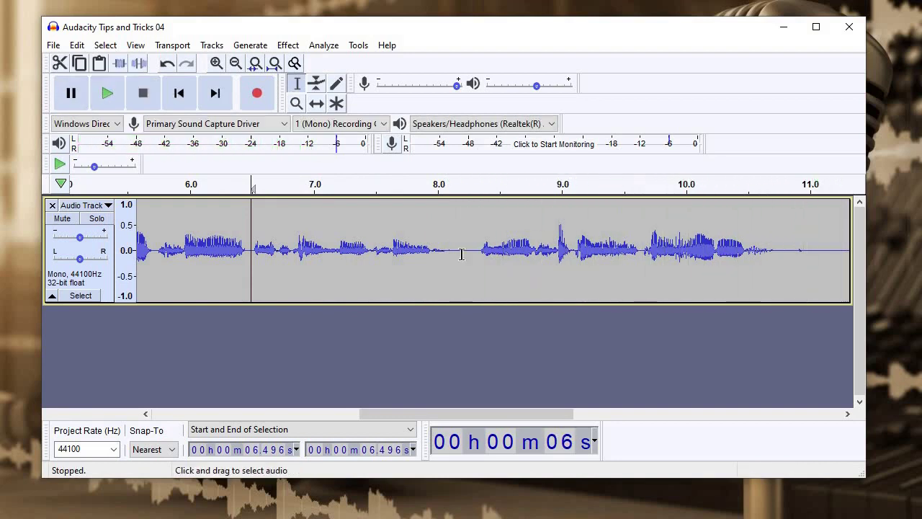
Select the 8.13–8.31 s gap, deselect it, and zoom out to the whole track.
drag(455, 258, 477, 258)
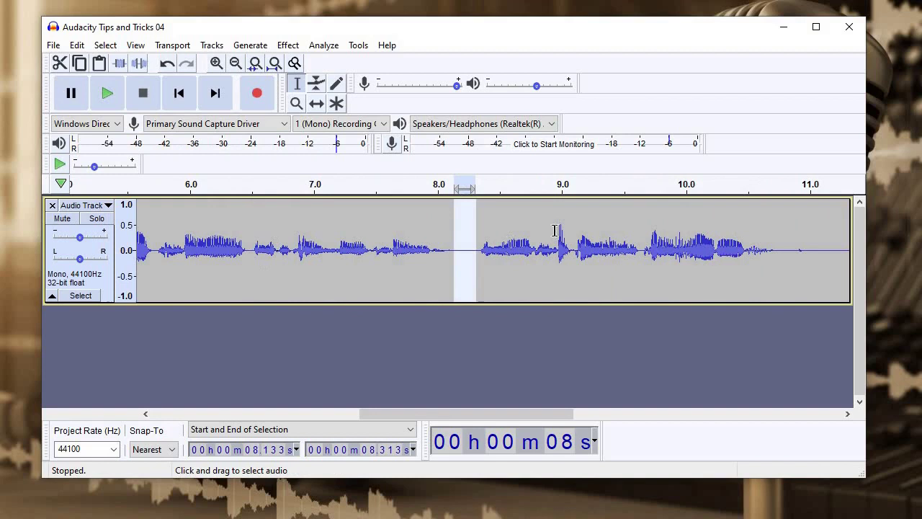
click(556, 232)
click(236, 63)
click(235, 63)
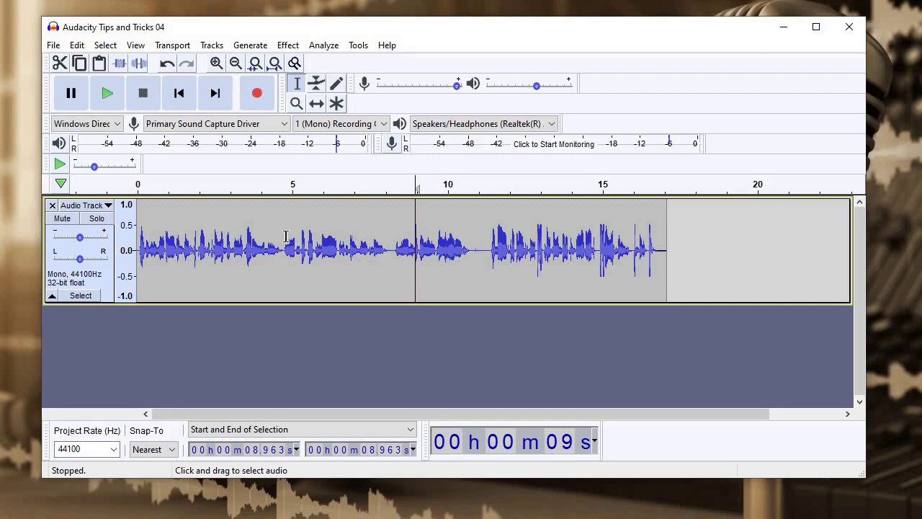
click(394, 232)
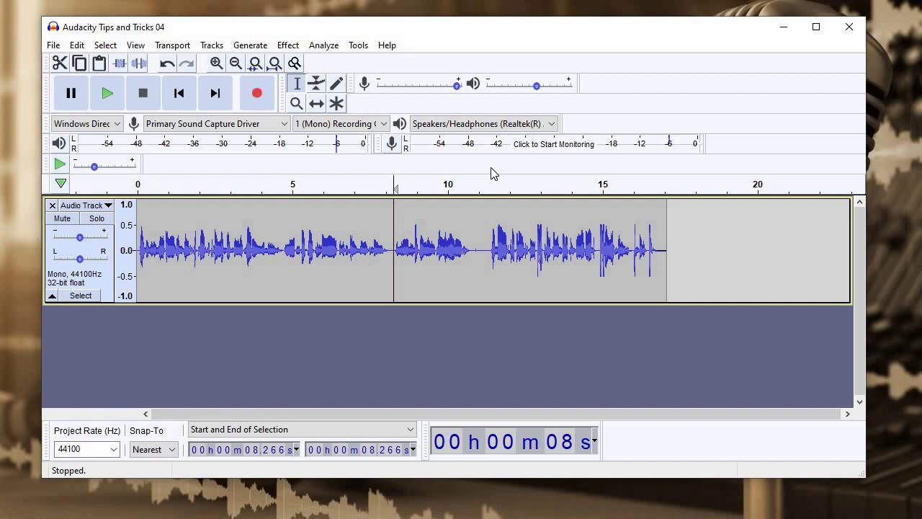
click(390, 213)
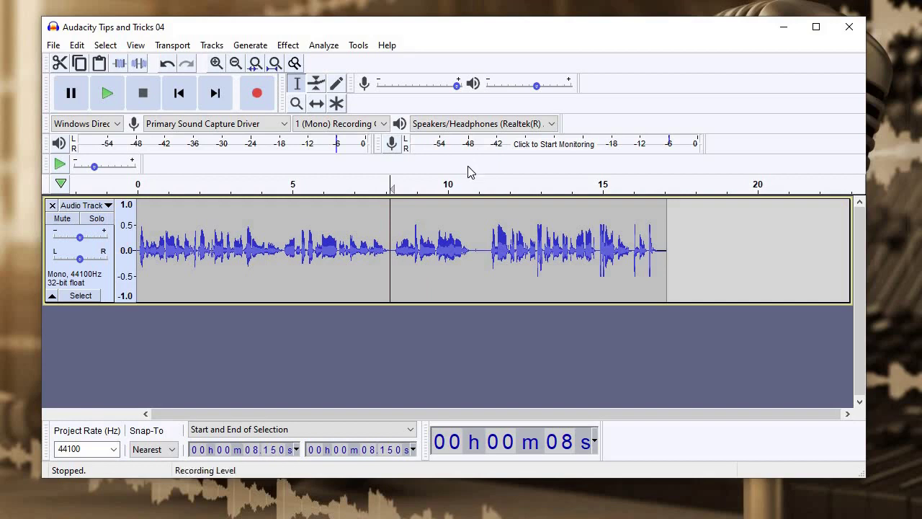
drag(392, 230, 387, 231)
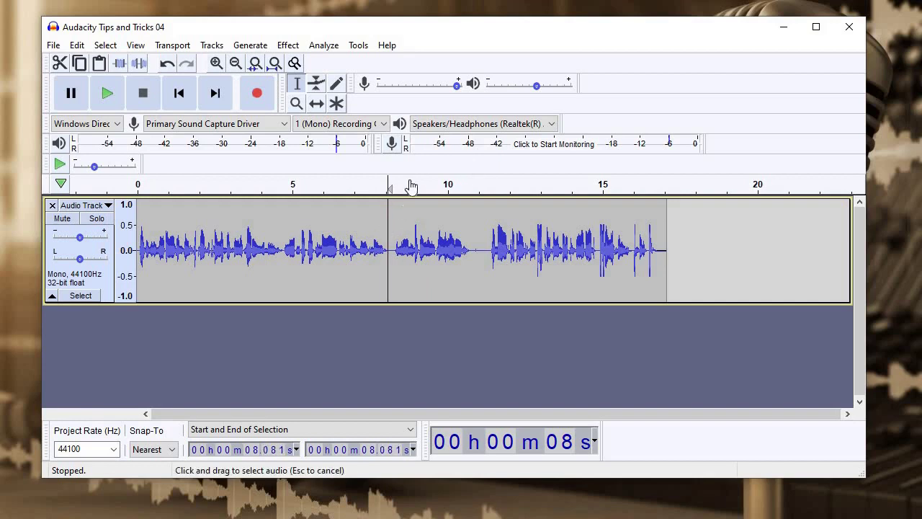
click(392, 226)
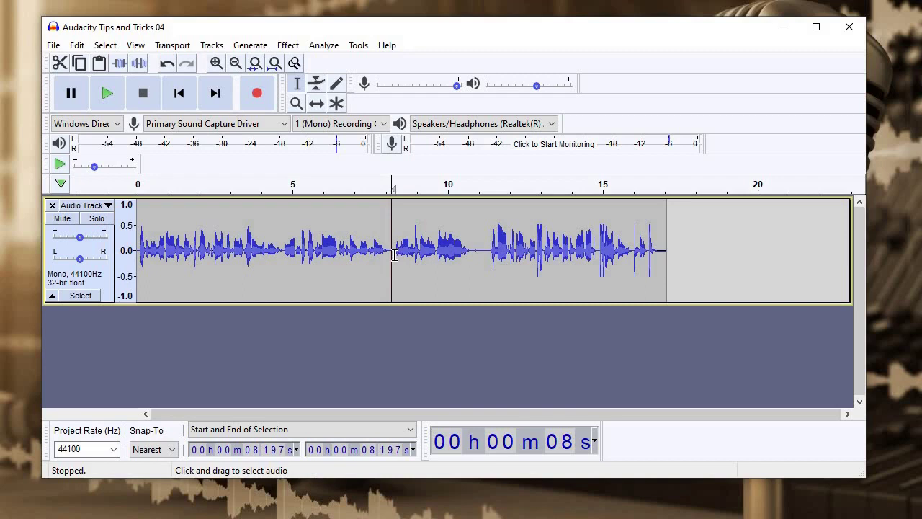
click(396, 275)
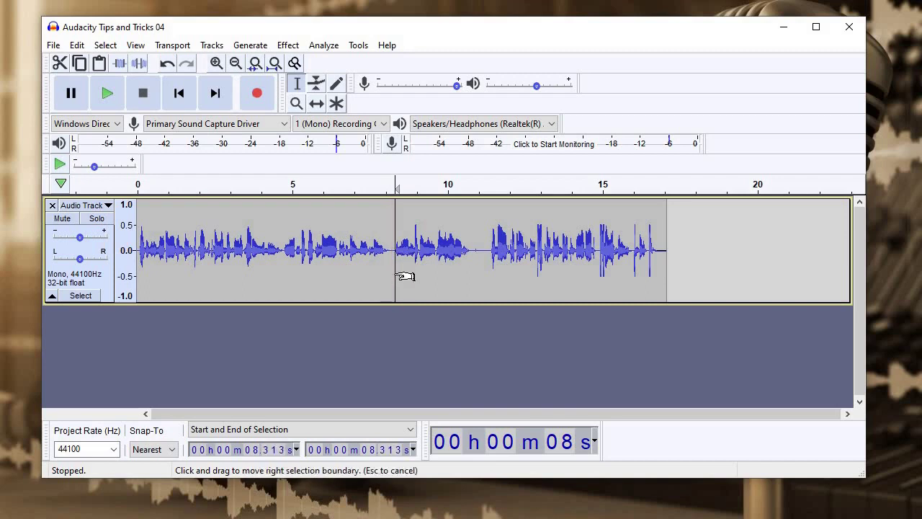
click(393, 274)
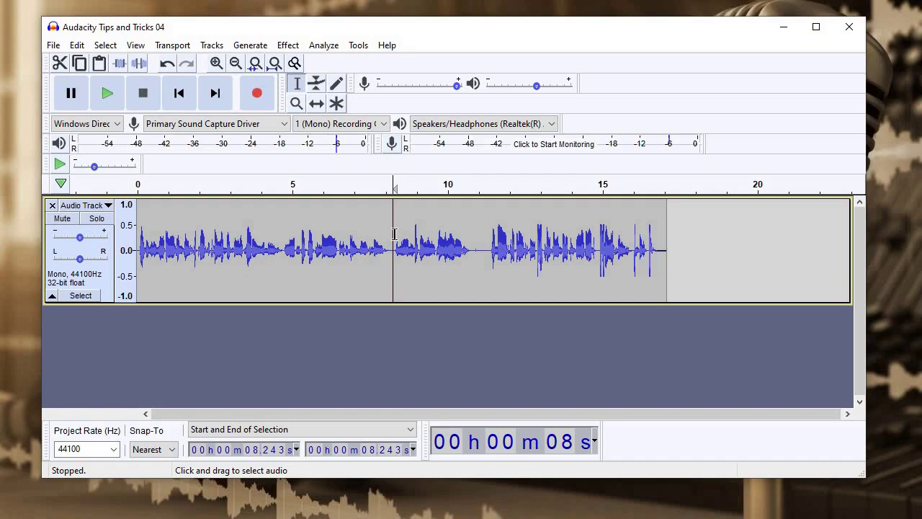
click(437, 240)
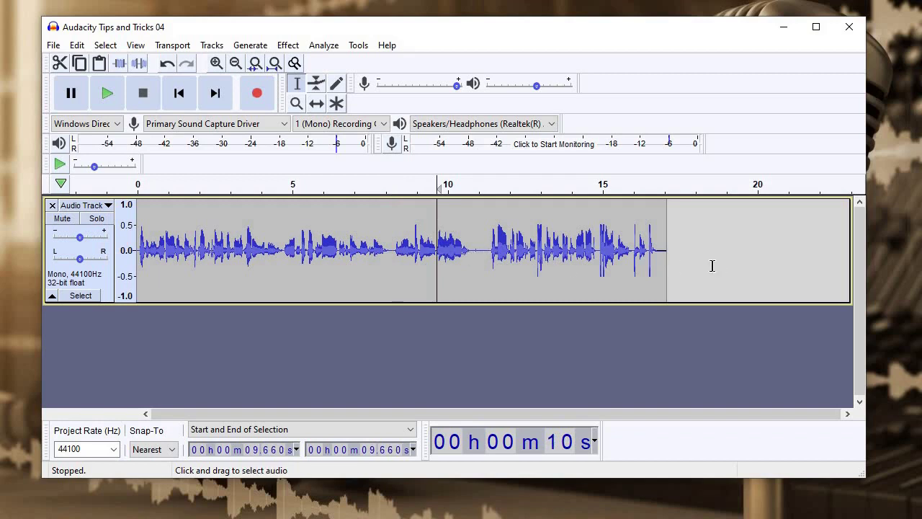
Play from about 11 s, pause, and place the cursor at 14.84 s.
mouse_move(472, 265)
mouse_down()
mouse_move(720, 265)
mouse_move(466, 268)
mouse_up()
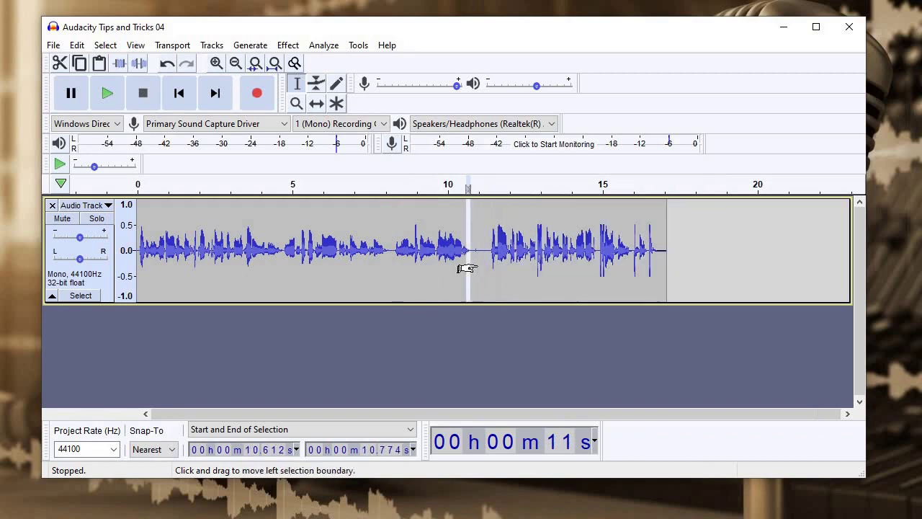
click(477, 265)
click(106, 93)
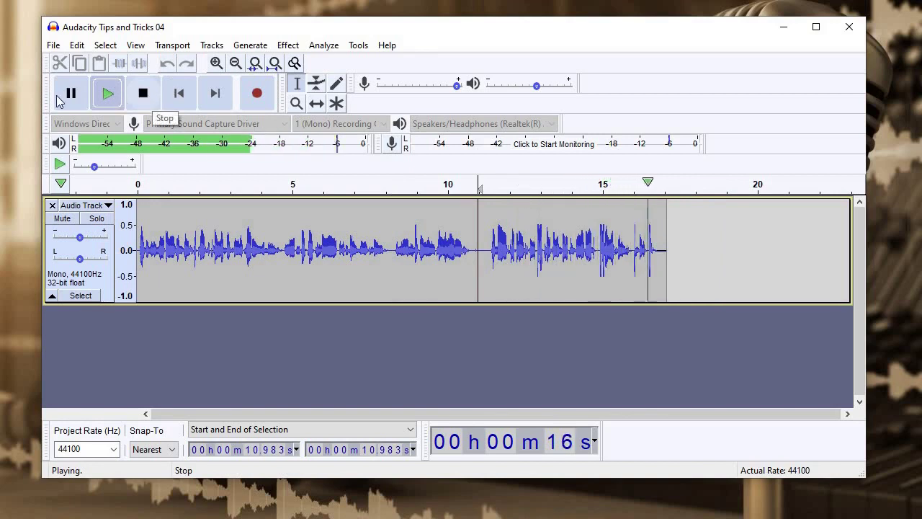
key(p)
click(489, 259)
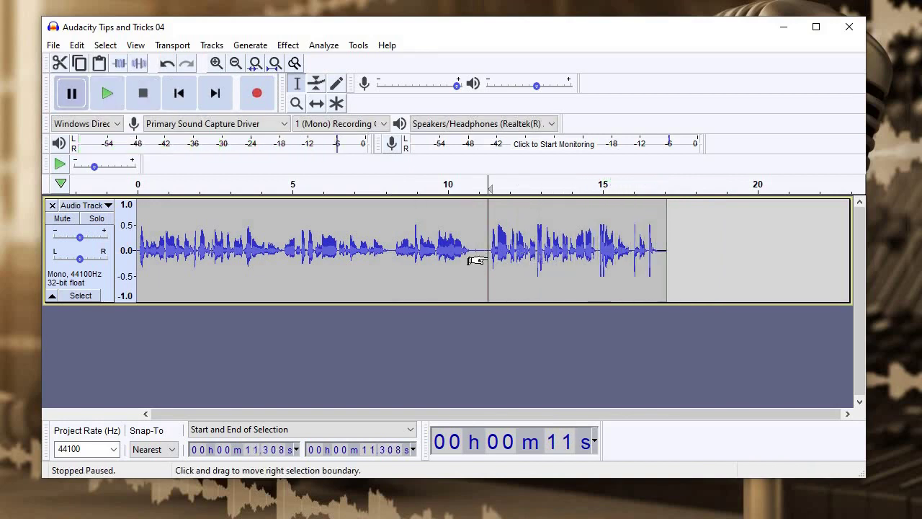
click(598, 237)
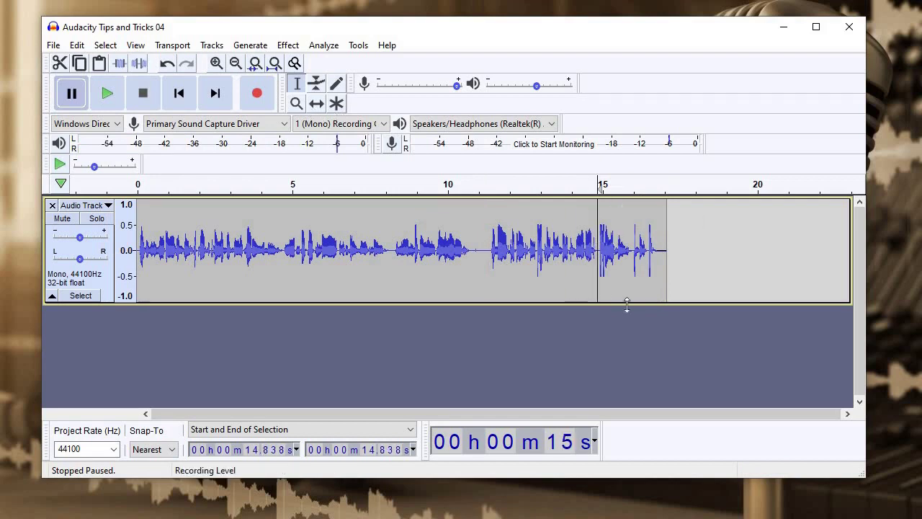
Zoom in around 15 s and listen from 14.919 s.
click(221, 63)
click(220, 63)
click(221, 64)
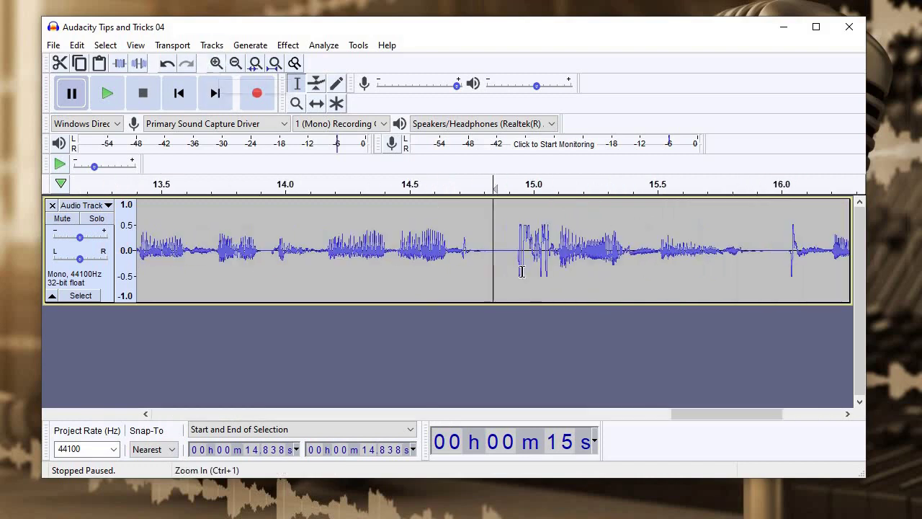
click(514, 257)
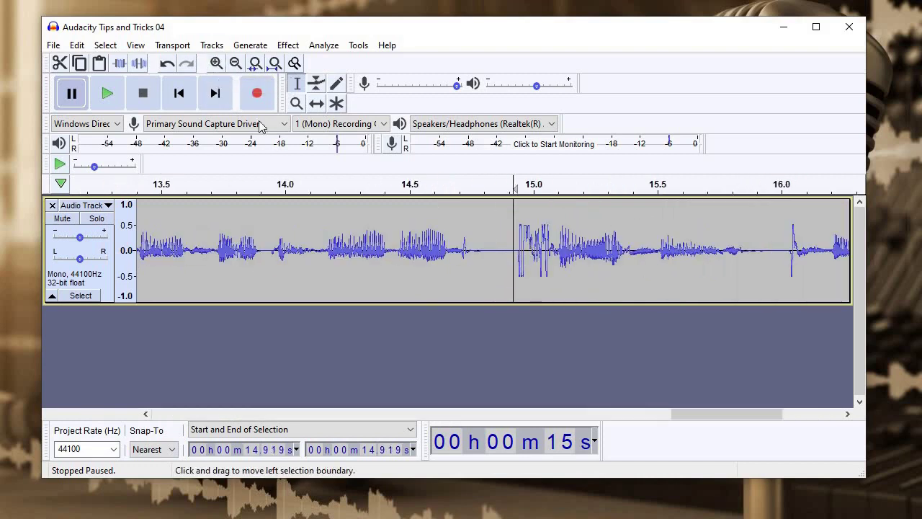
click(100, 96)
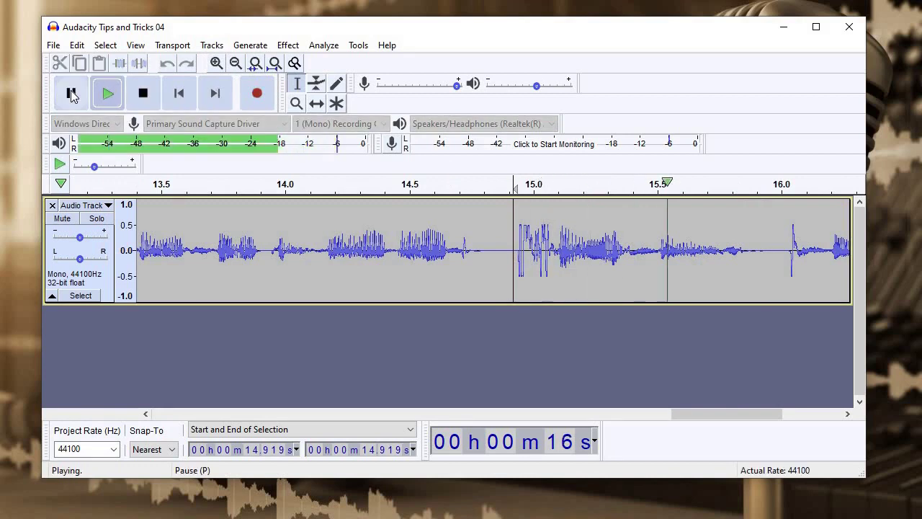
click(72, 96)
Apply Fade In to the burst from 14.907 to 15.070 s and play it back.
click(511, 242)
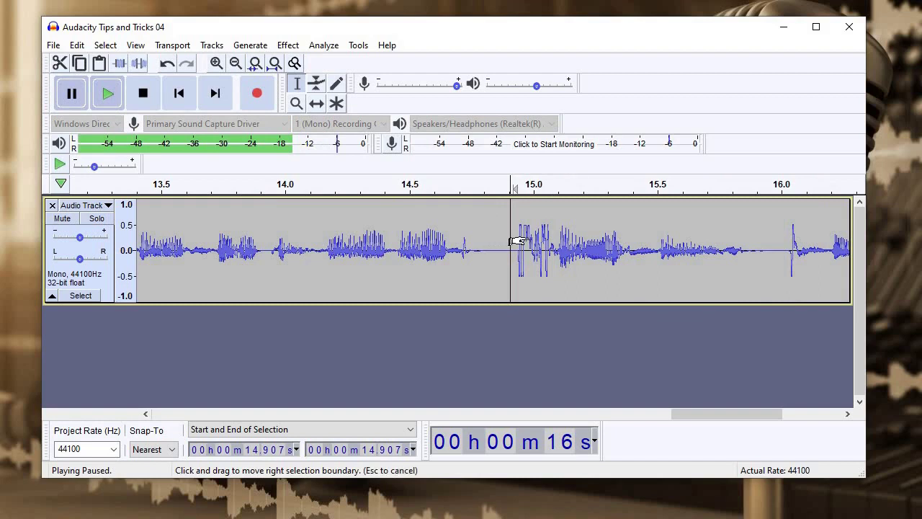
drag(511, 241, 549, 241)
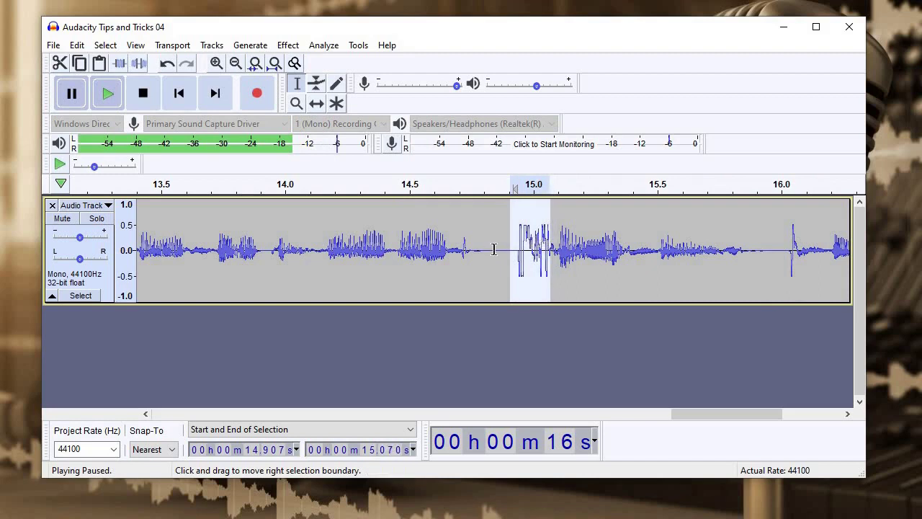
click(288, 45)
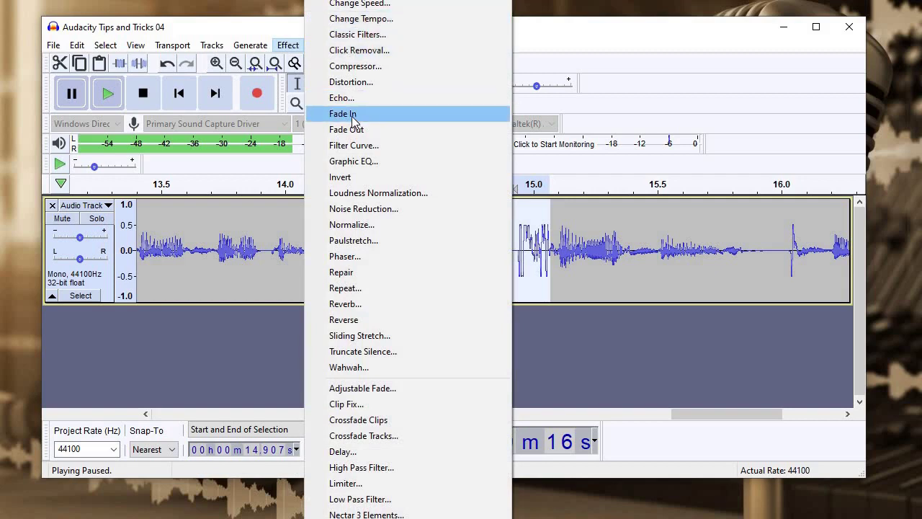
key(Return)
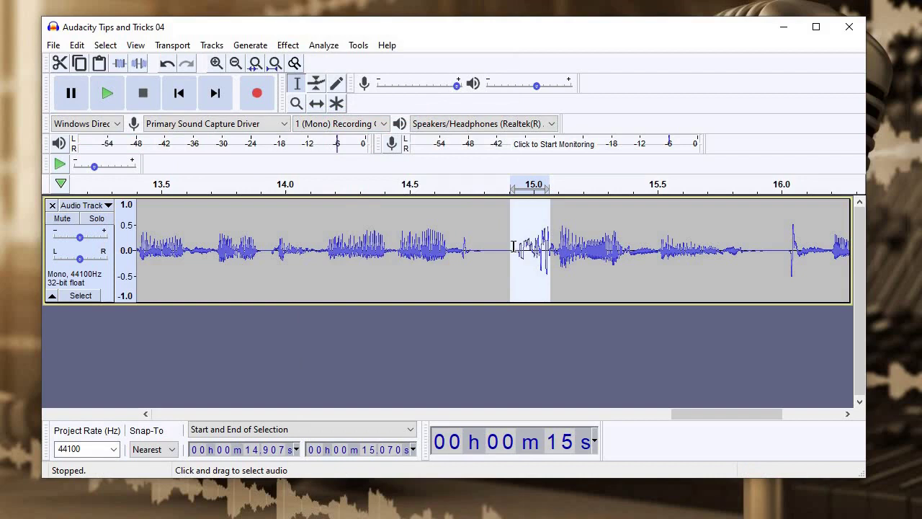
click(514, 257)
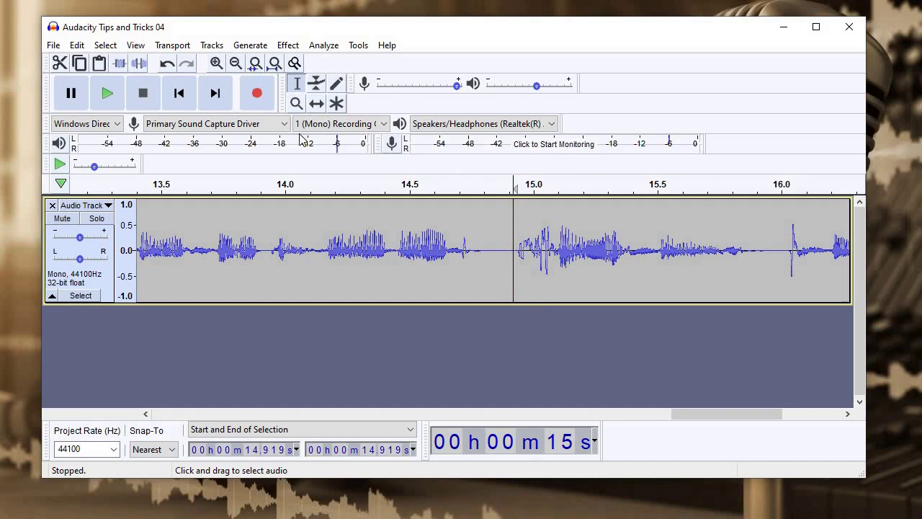
click(109, 94)
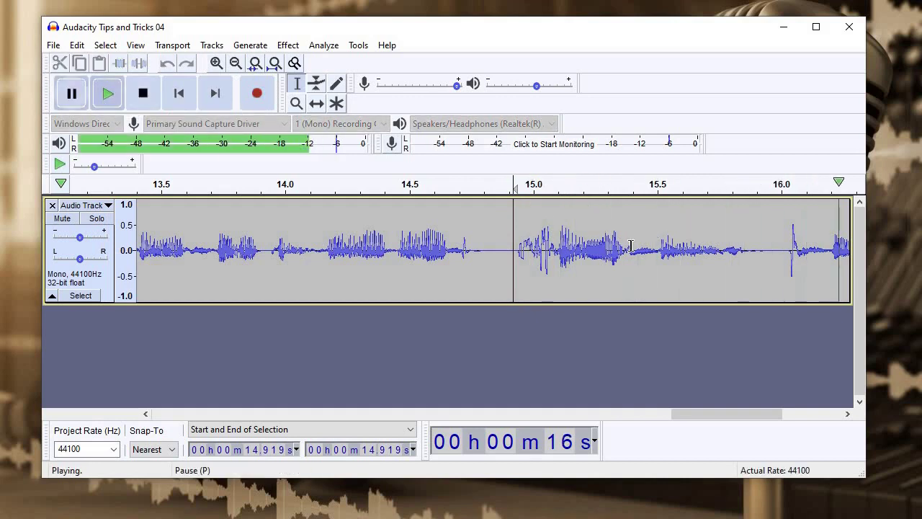
key(p)
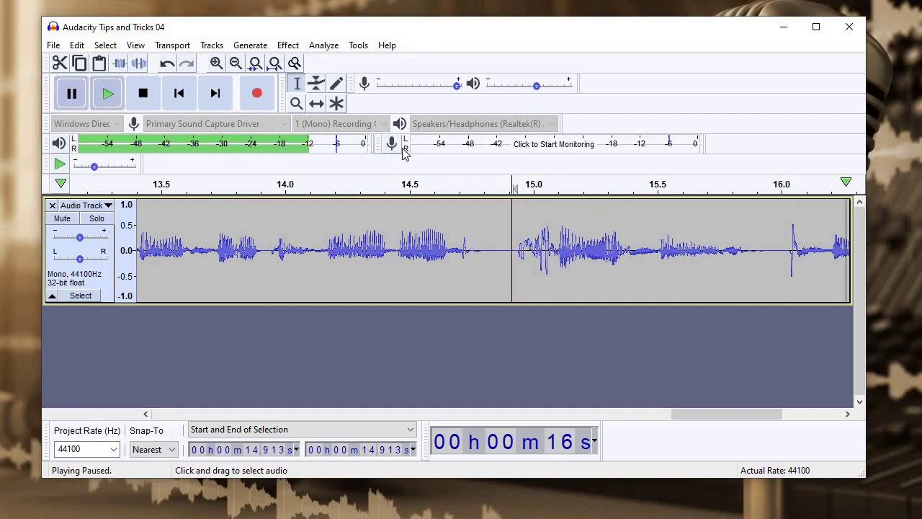
Add an envelope point near 15.2 s and pull the volume into a dip around 15.0 s.
click(314, 85)
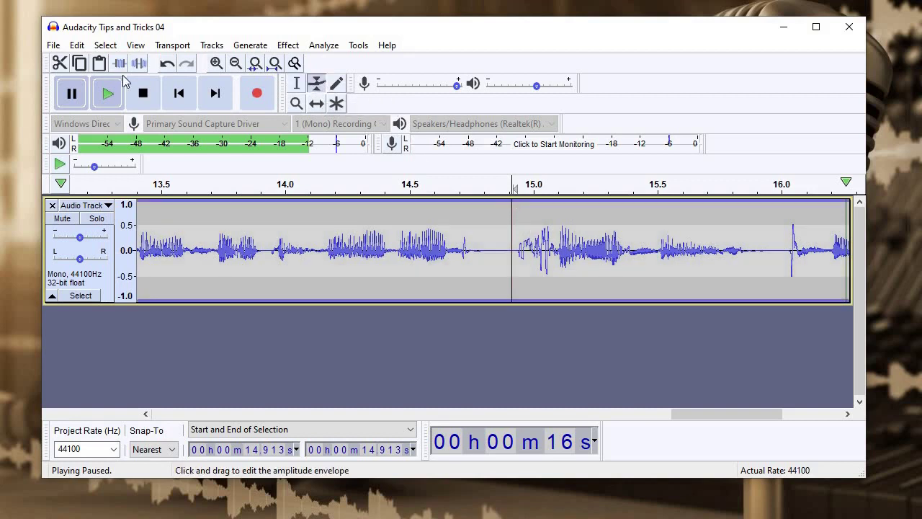
click(142, 93)
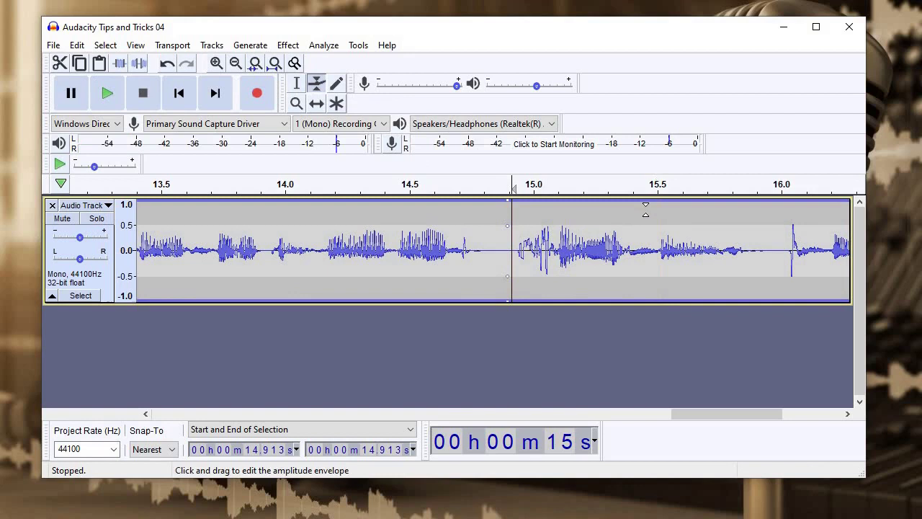
click(646, 203)
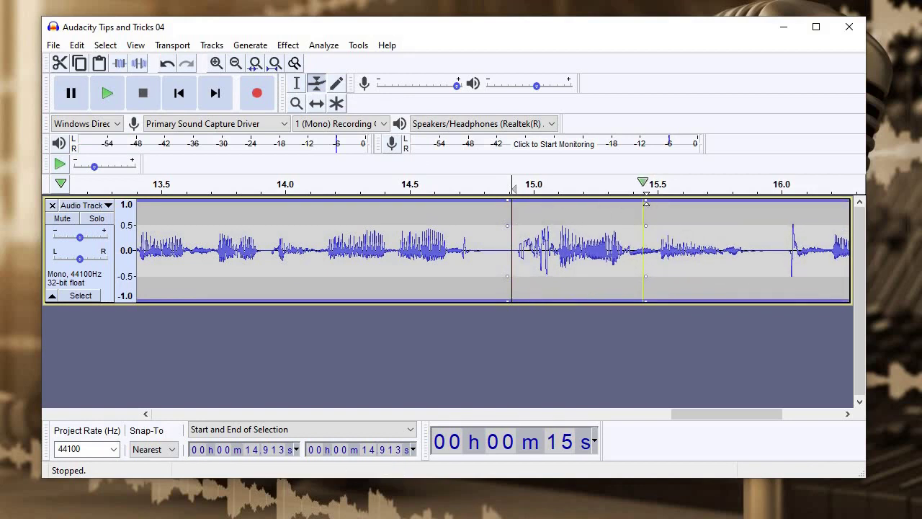
drag(646, 202, 567, 205)
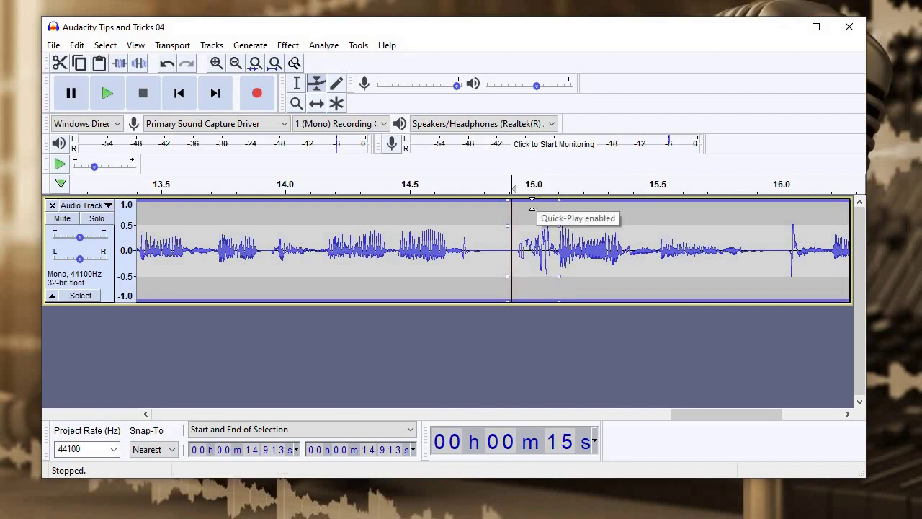
drag(533, 224, 525, 250)
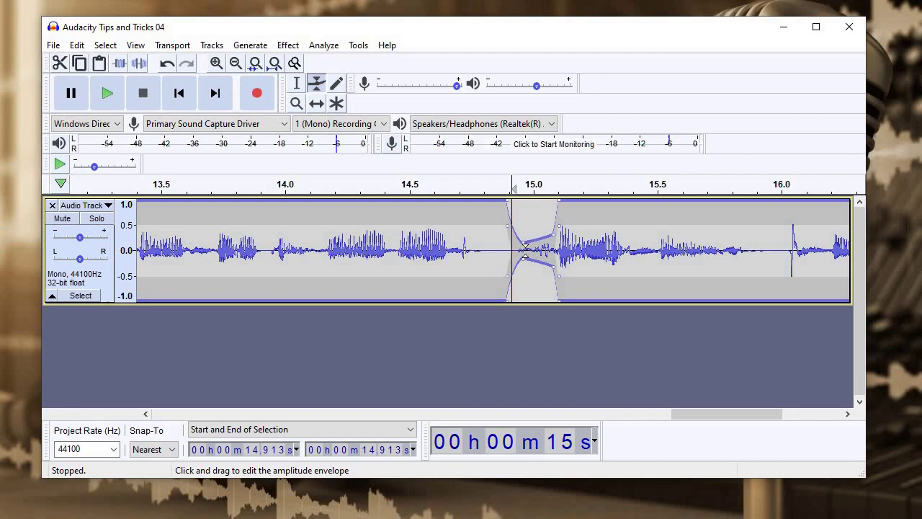
key(F1)
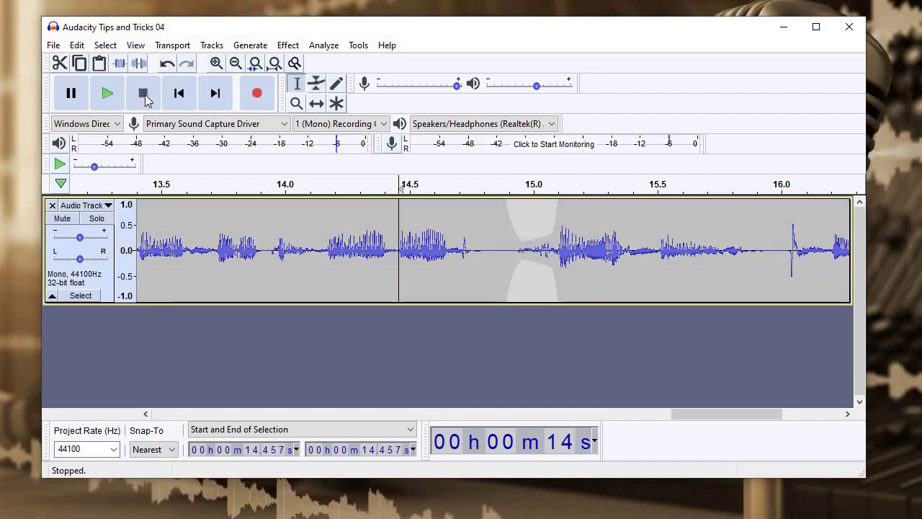
click(121, 97)
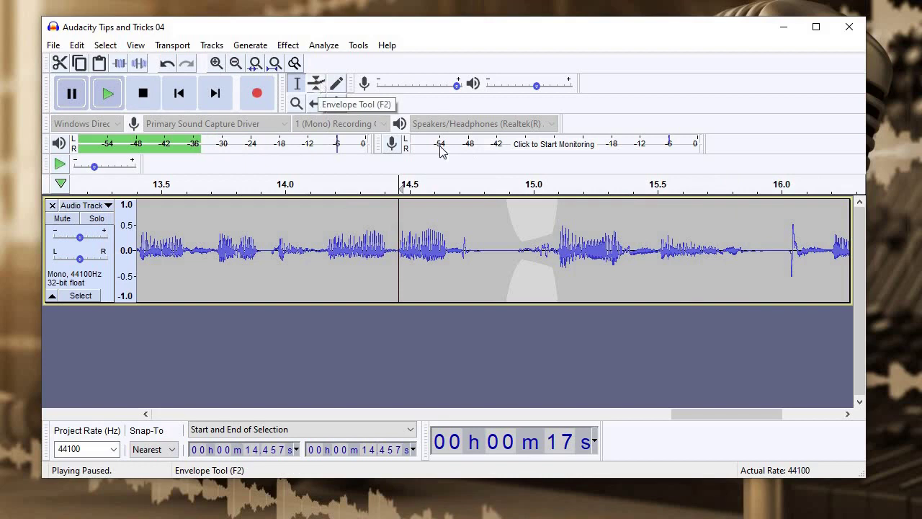
Reshape the envelope dip over the breath and play the passage back.
key(F2)
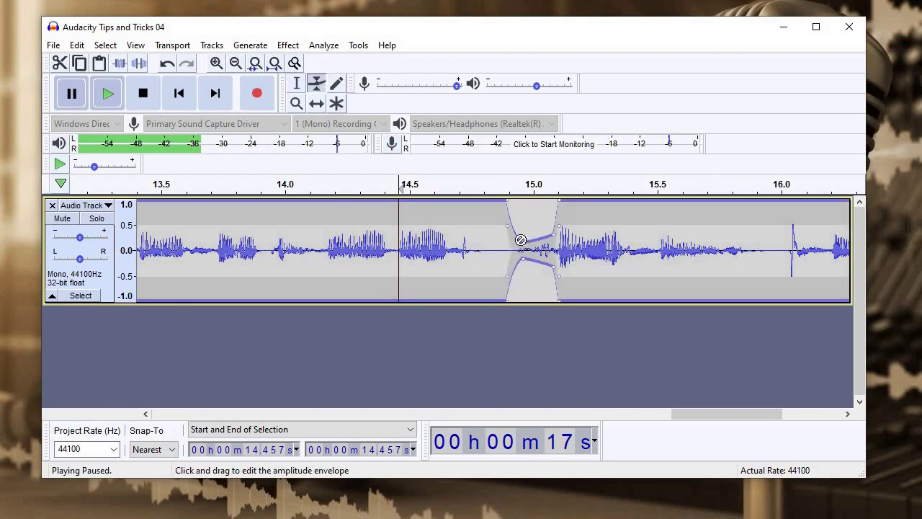
click(143, 93)
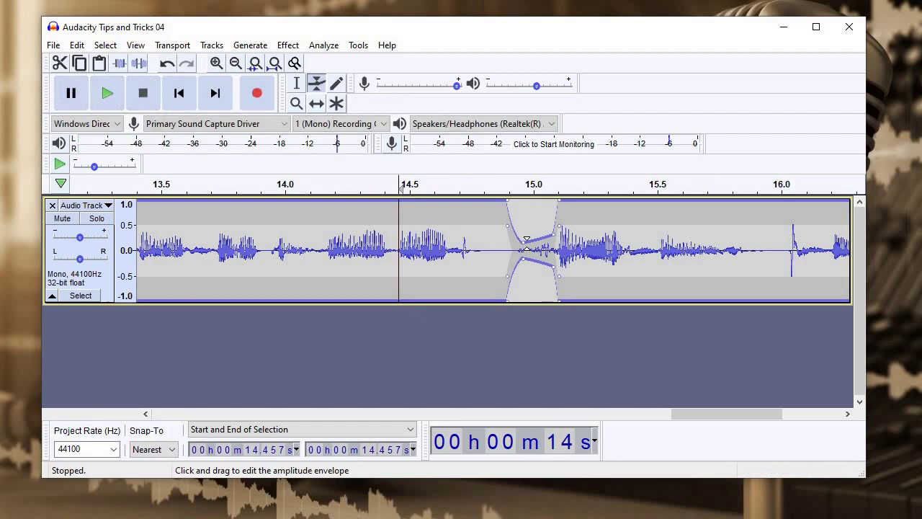
drag(521, 233, 553, 220)
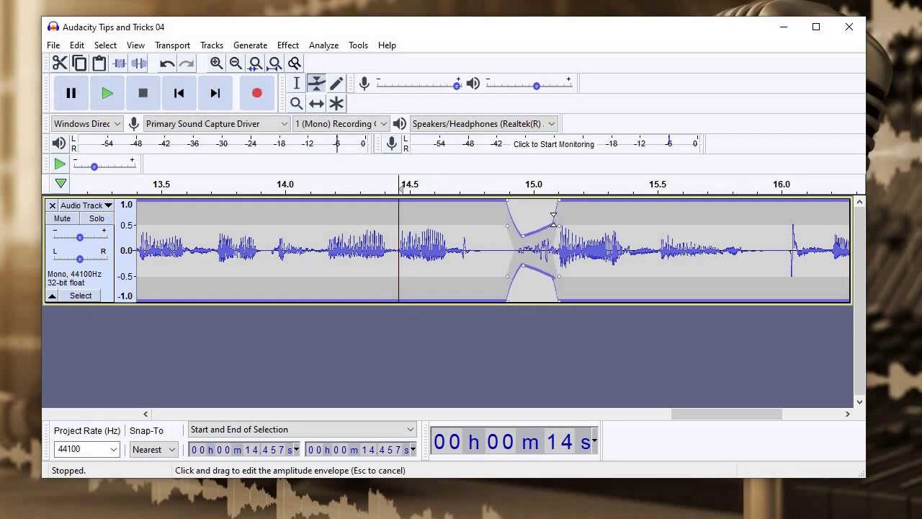
key(F1)
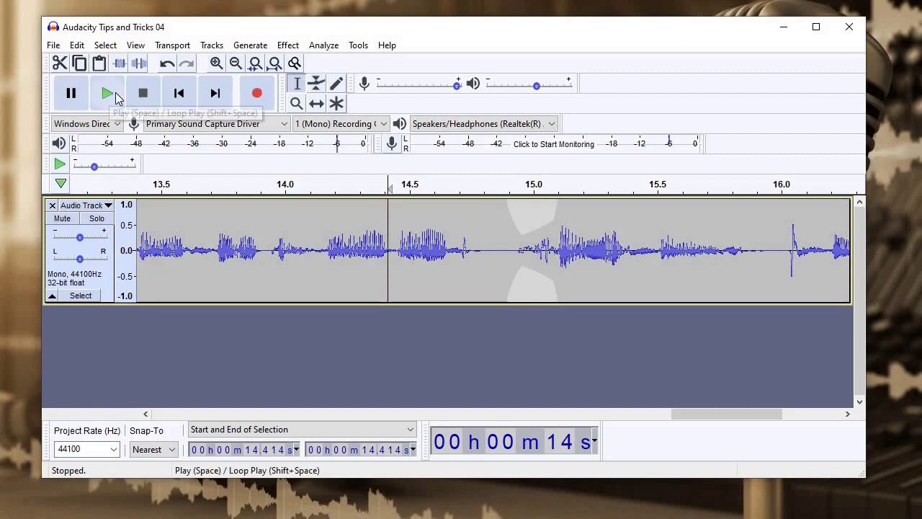
key(space)
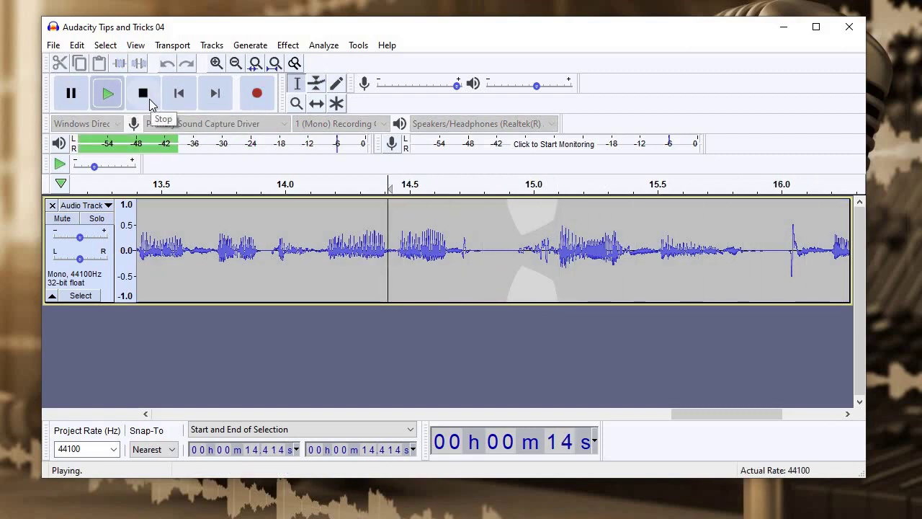
click(150, 105)
Fade in the tiny click at 16.025–16.068 s and replay from 14.922 s.
click(795, 239)
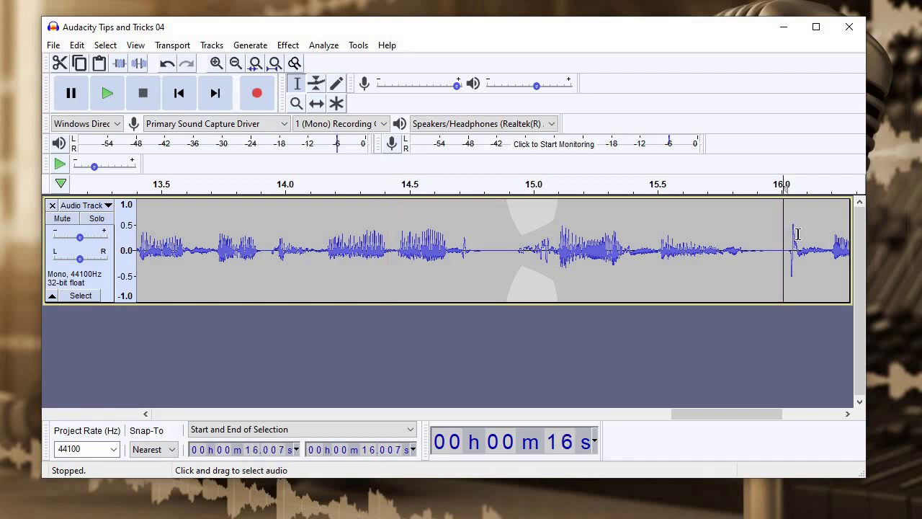
drag(794, 240, 798, 238)
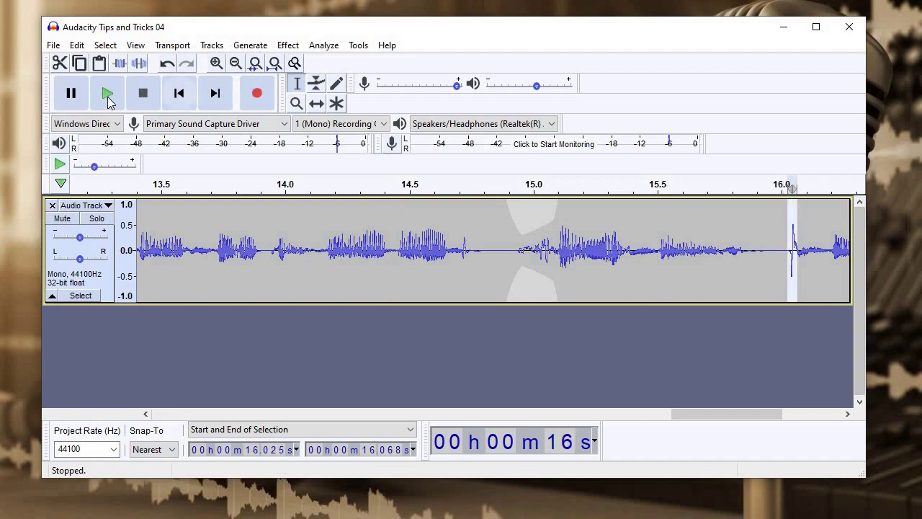
key(space)
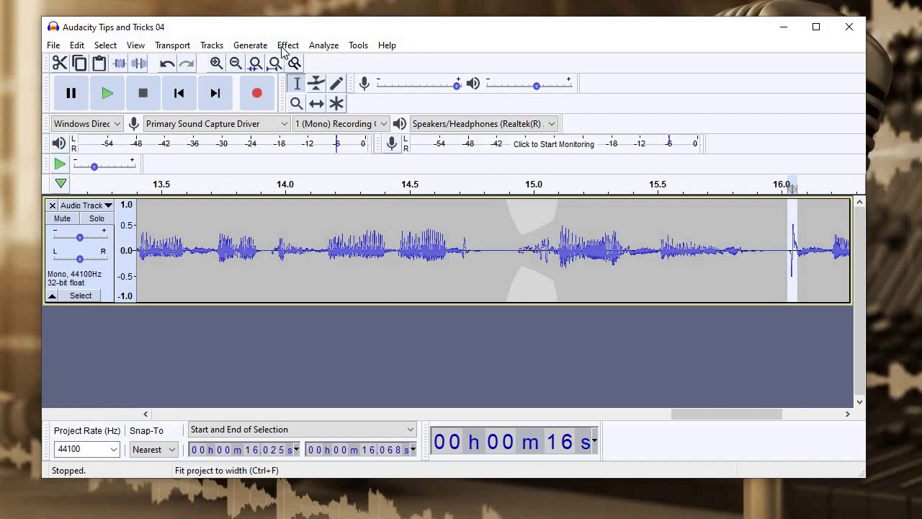
click(285, 44)
click(373, 113)
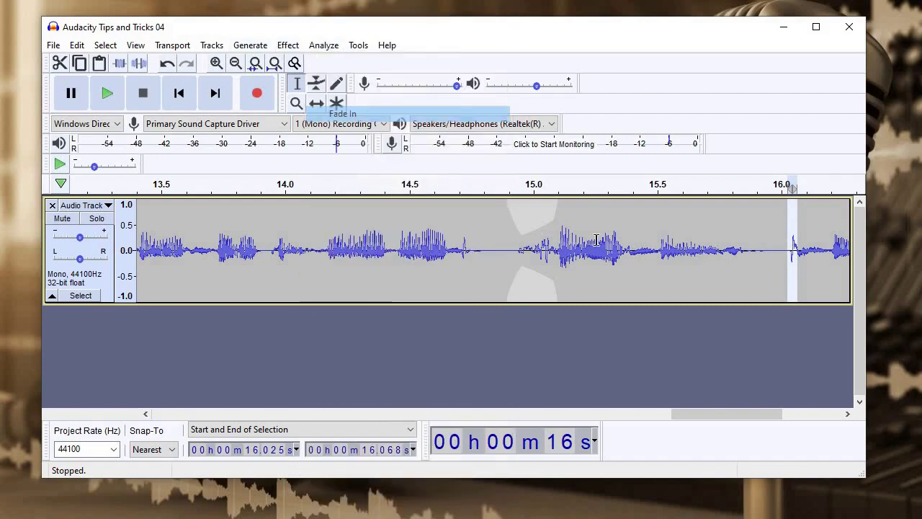
click(513, 234)
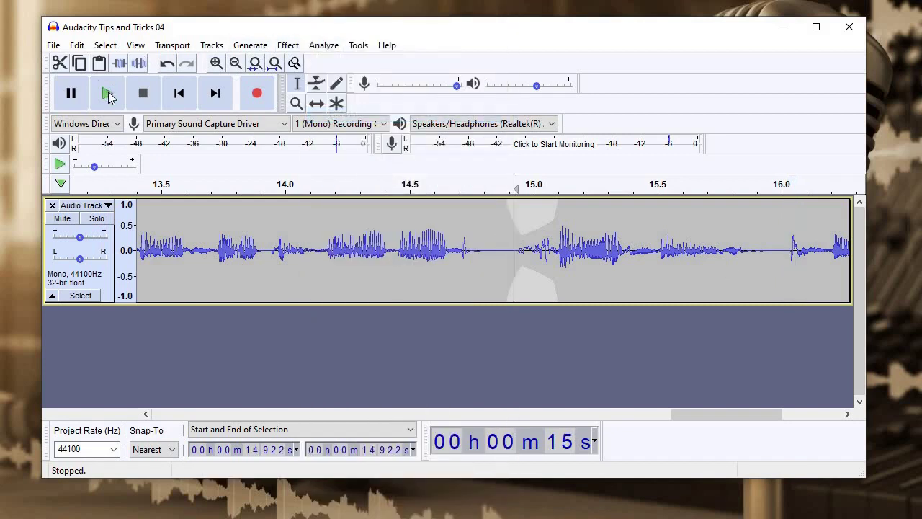
key(space)
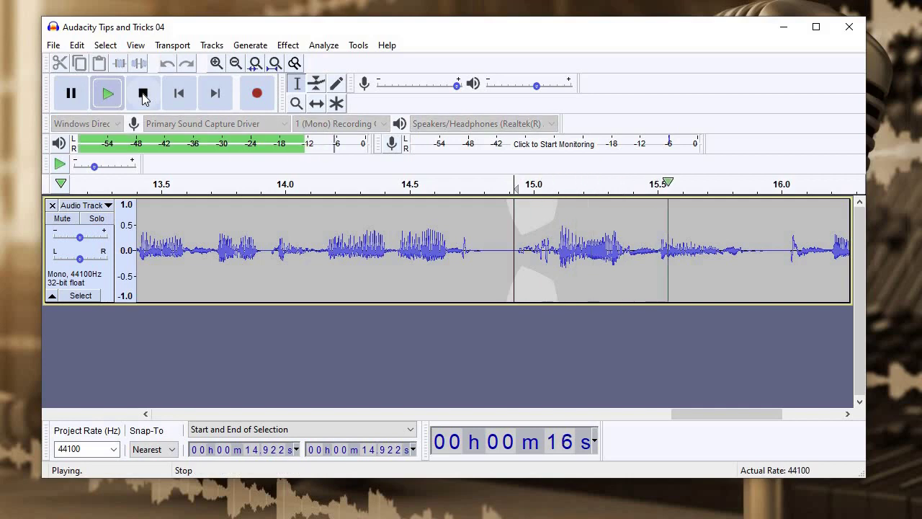
click(144, 97)
Pull the volume envelope down over the mouth click near 16.5 s.
scroll(723, 299, right, 5)
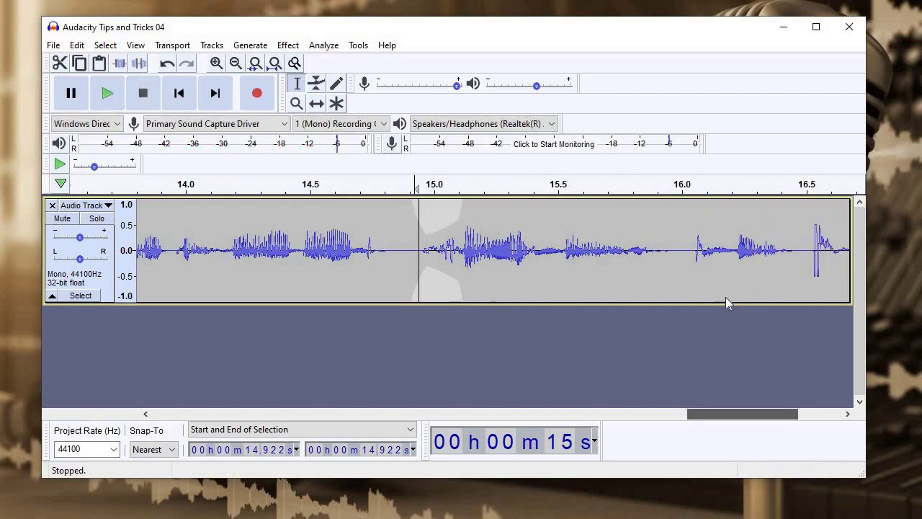
click(614, 256)
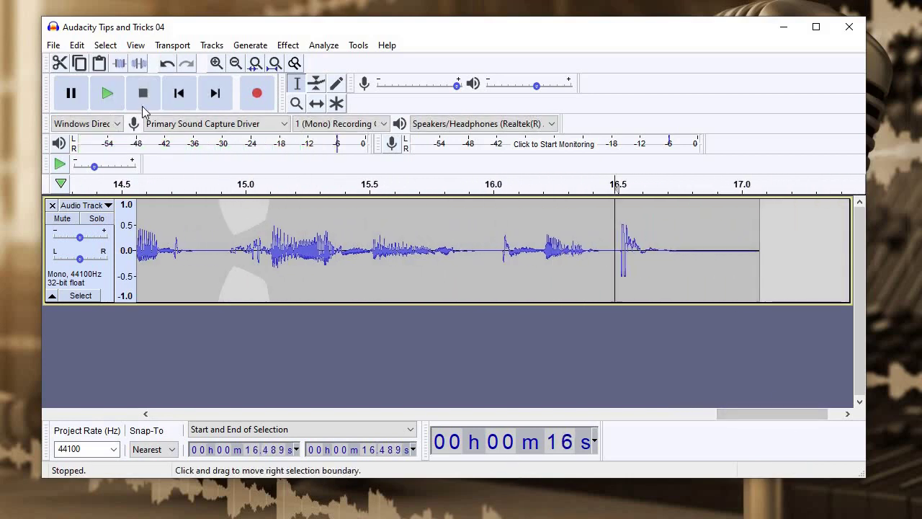
click(106, 97)
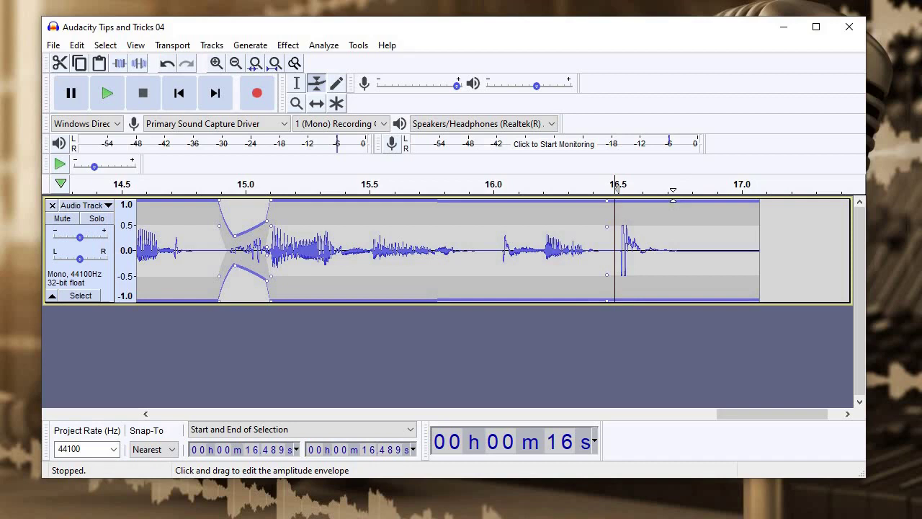
click(662, 201)
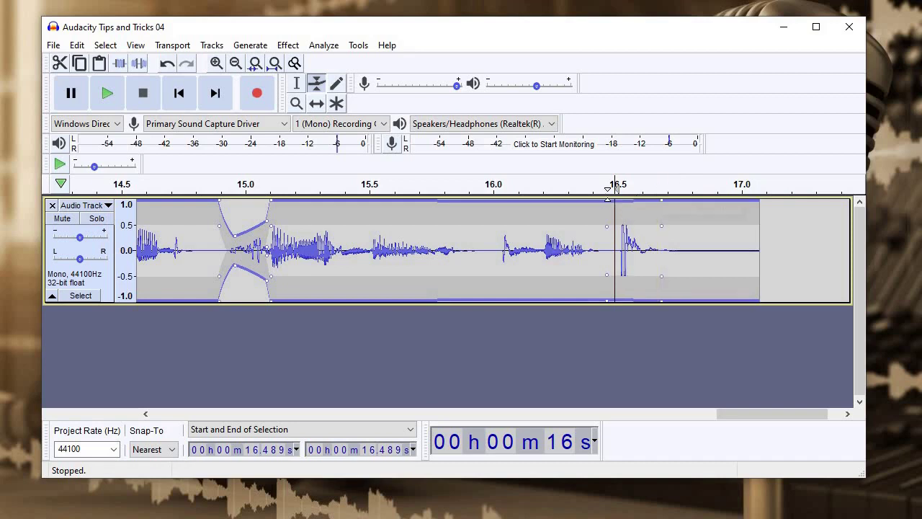
drag(619, 202, 623, 239)
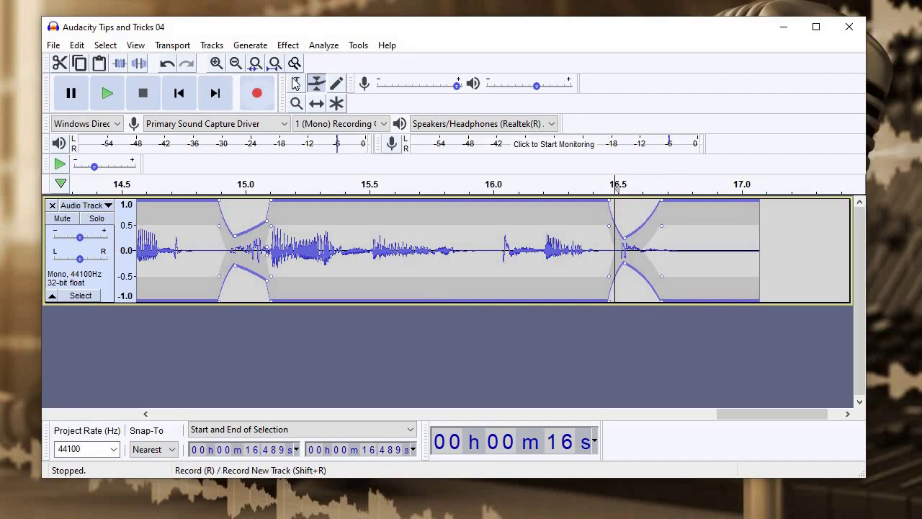
key(F1)
click(402, 250)
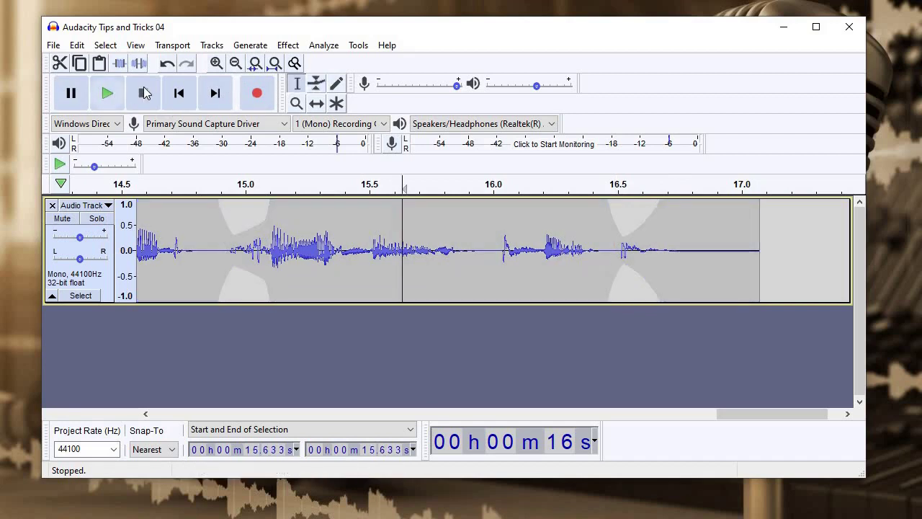
Listen back from 15.633 s, then play the phrase from 5.721 to 6.452 s.
click(106, 93)
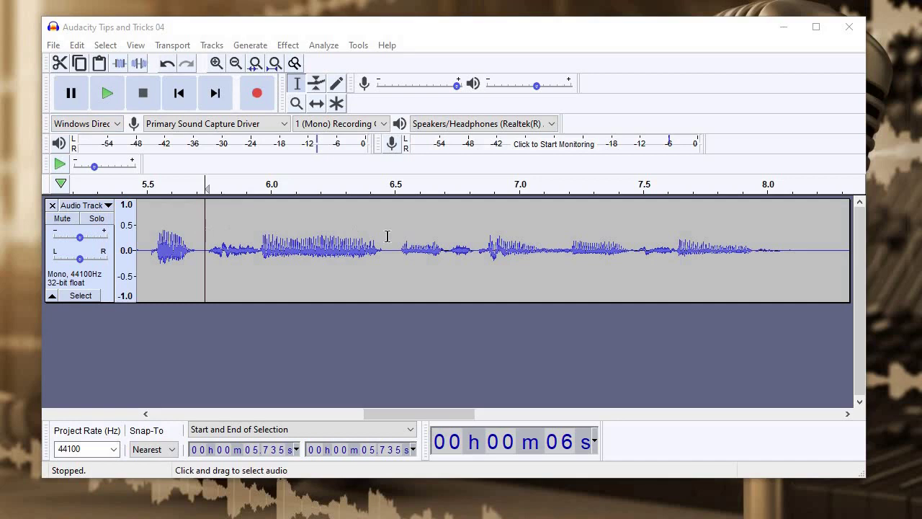
drag(202, 245, 381, 245)
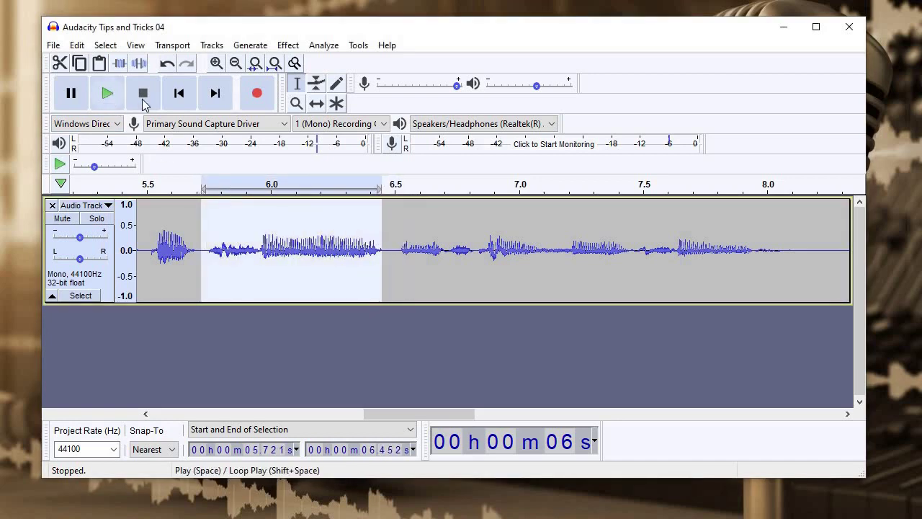
click(109, 98)
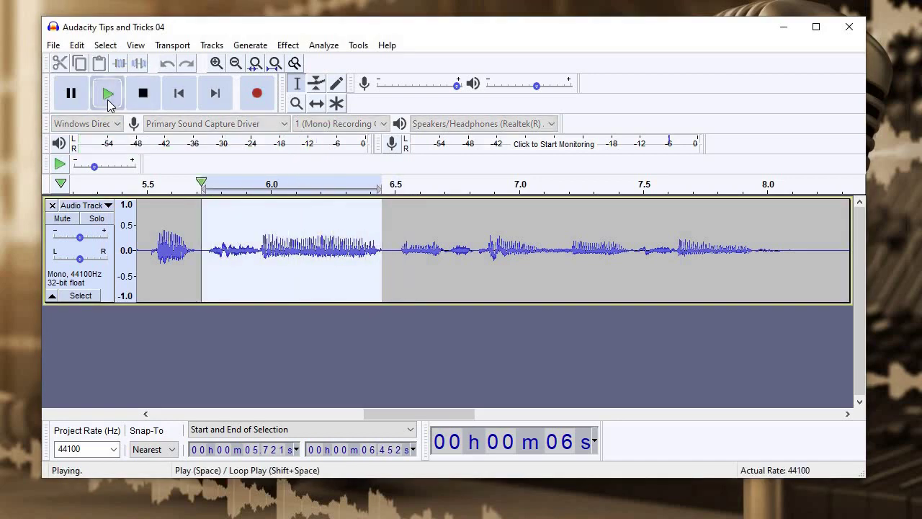
Select the quiet stretch from 5.744 to 5.959 seconds.
click(208, 234)
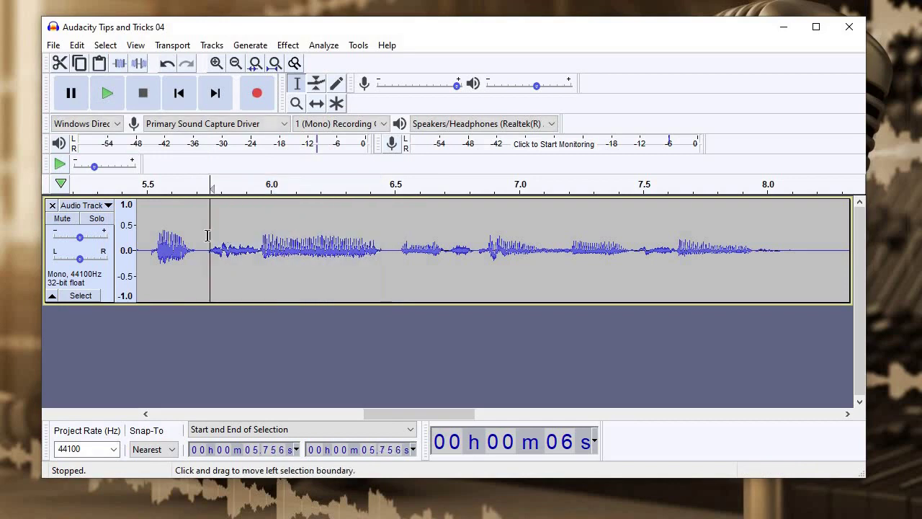
click(205, 236)
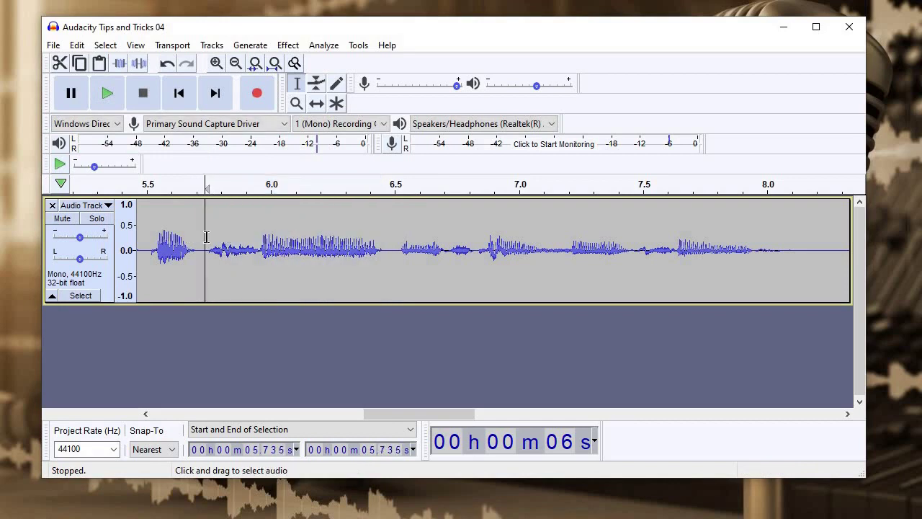
drag(209, 236, 259, 219)
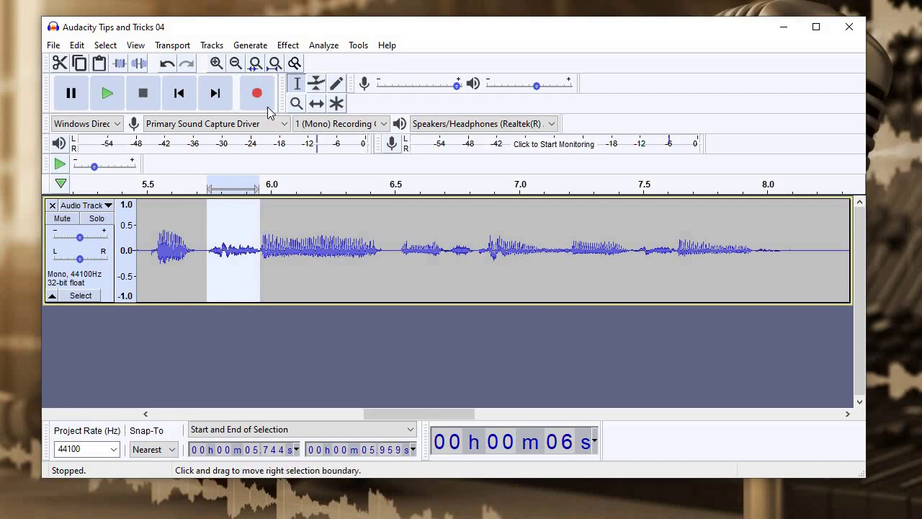
click(288, 44)
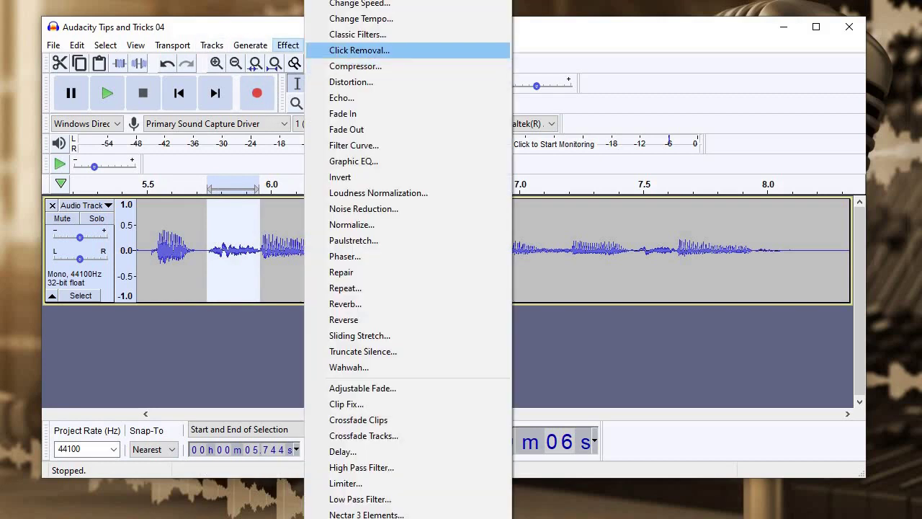
click(416, 165)
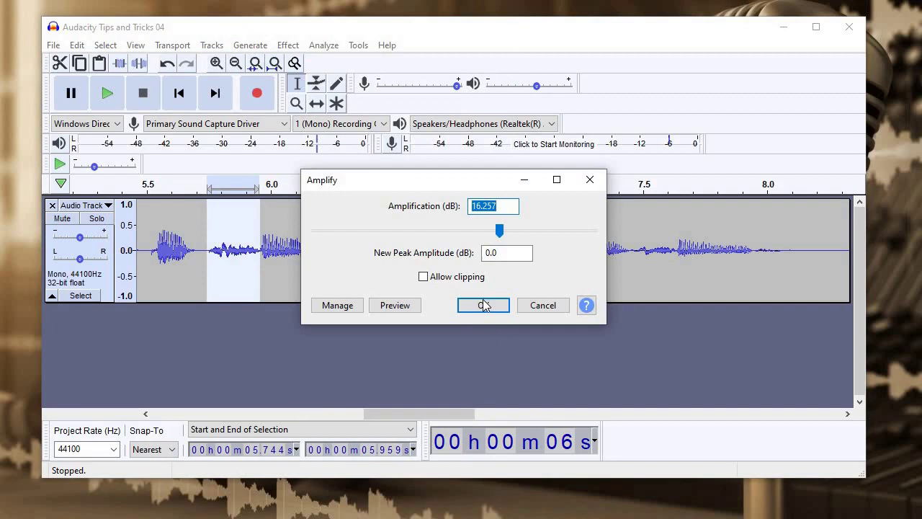
click(484, 305)
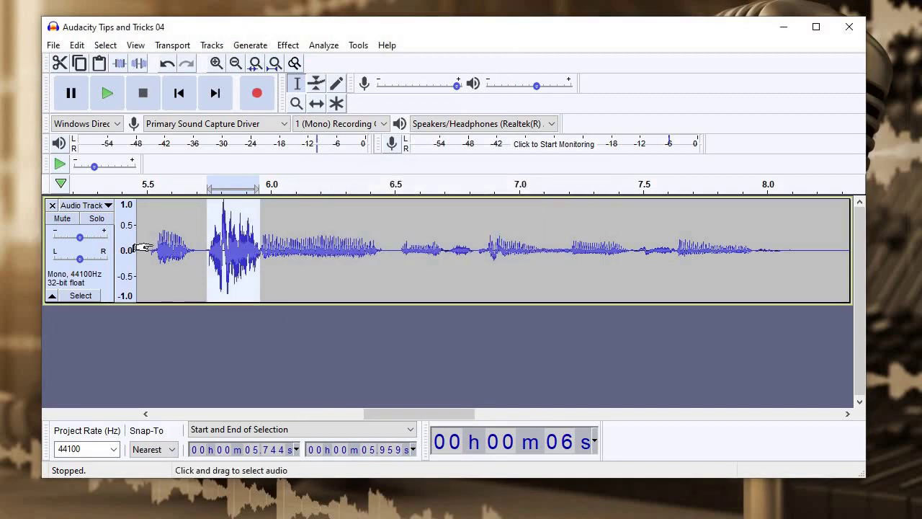
click(152, 245)
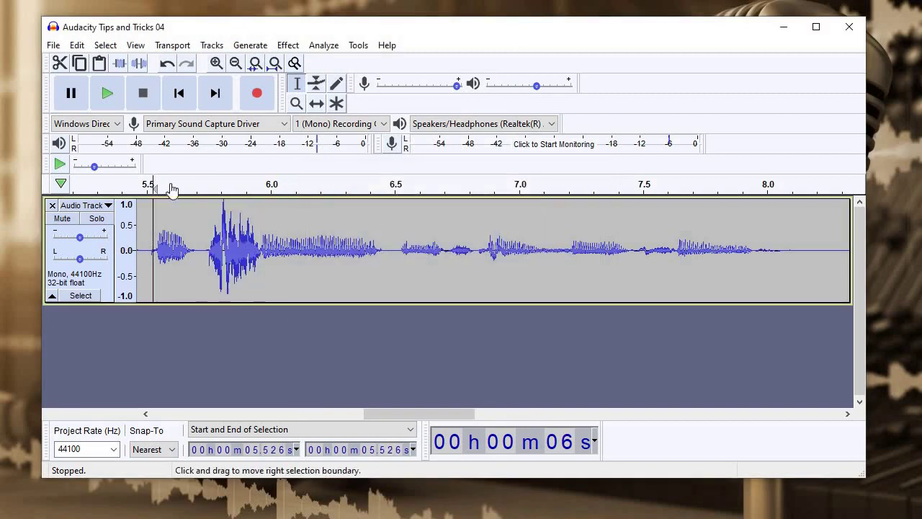
key(space)
click(143, 94)
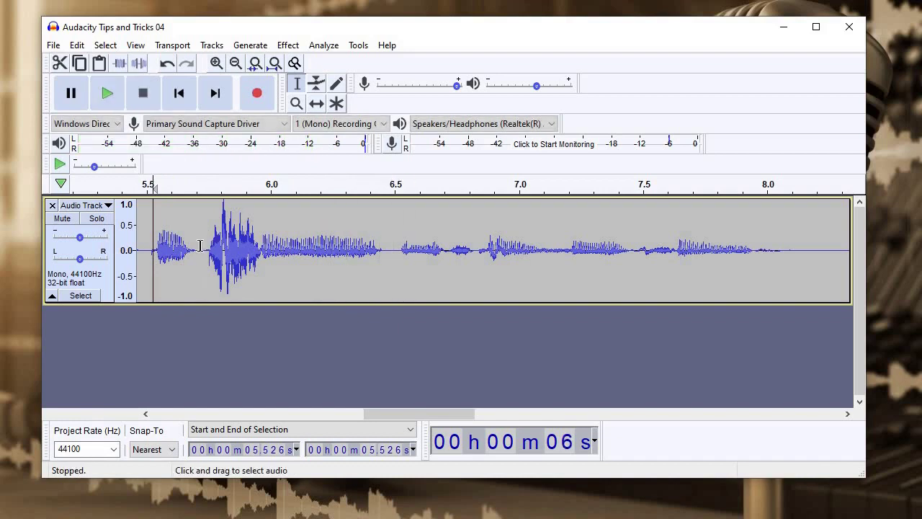
drag(201, 245, 350, 245)
key(shift+Right)
key(space)
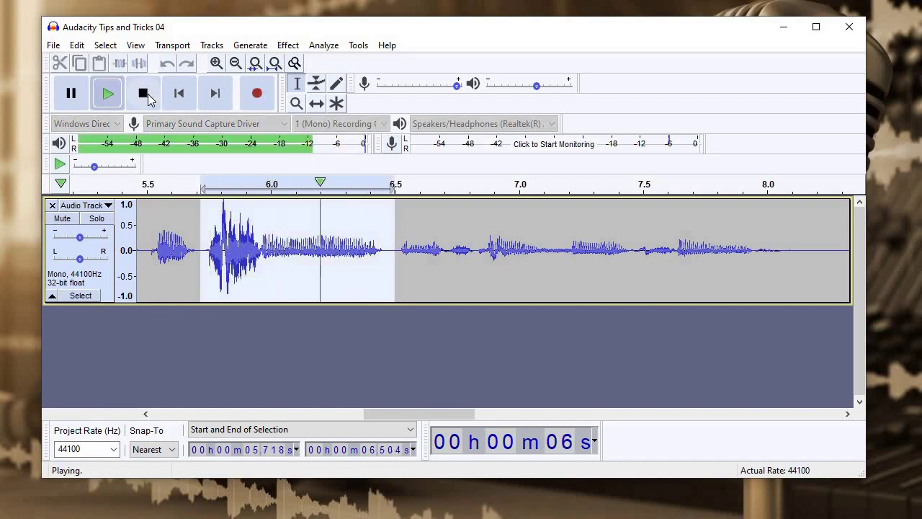
click(263, 229)
key(F2)
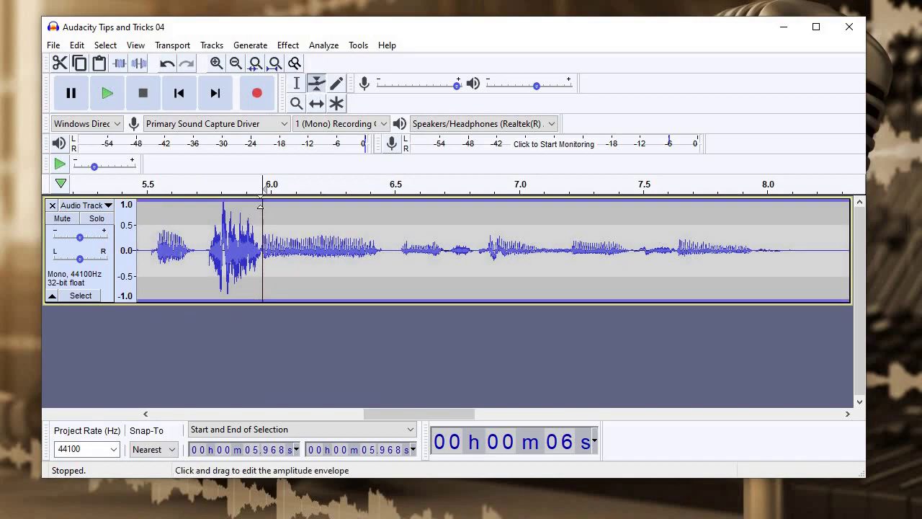
click(268, 205)
click(197, 204)
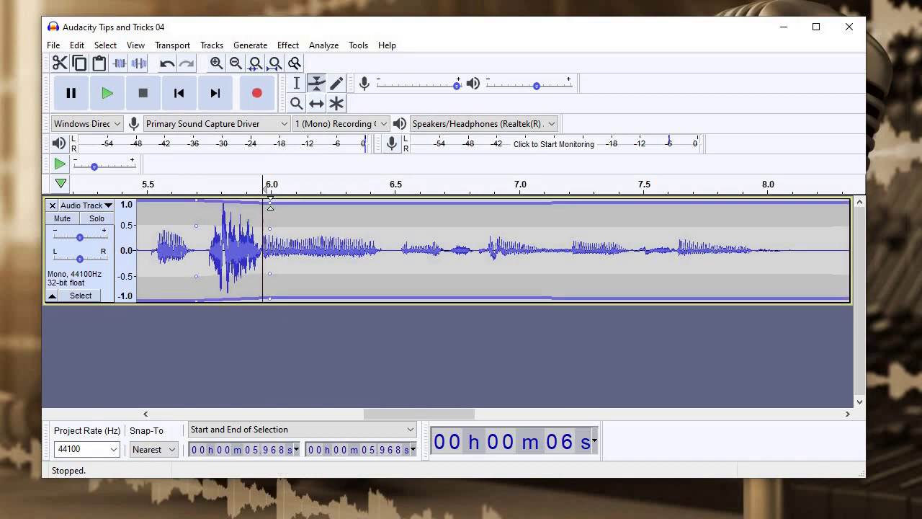
drag(267, 204, 106, 100)
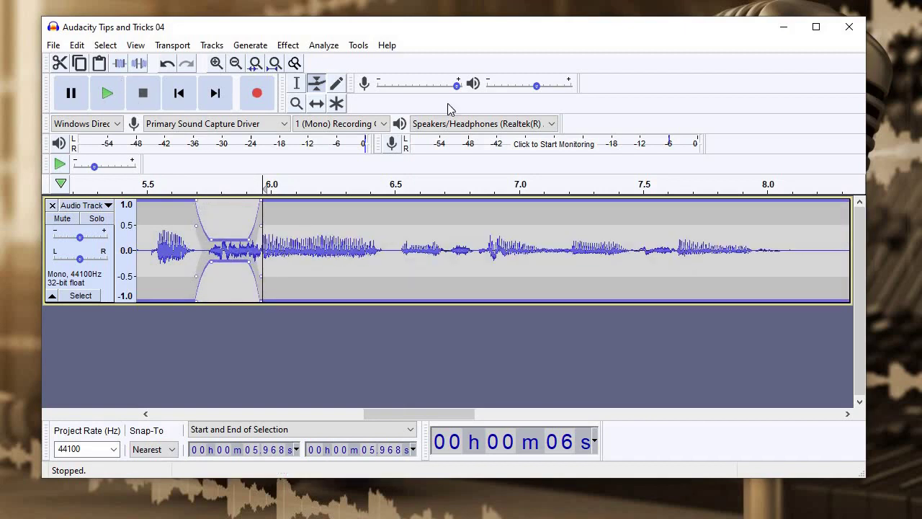
click(106, 97)
click(148, 98)
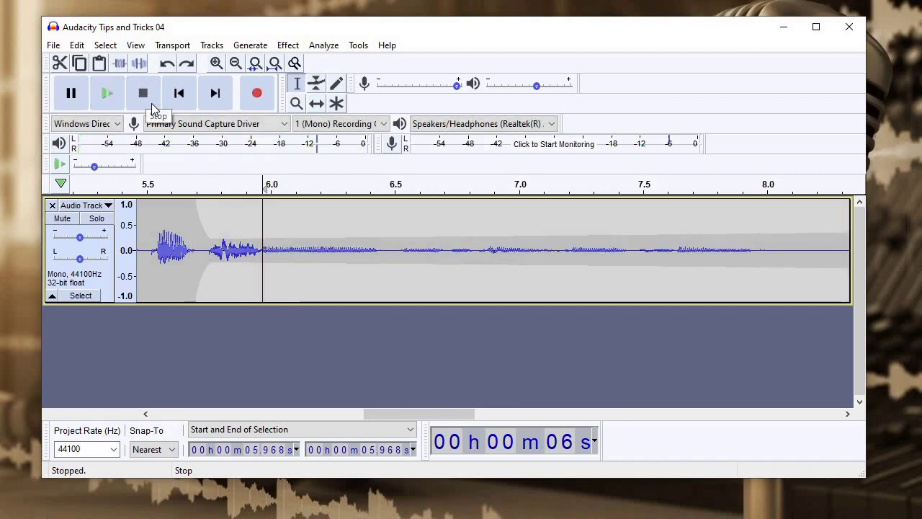
Select the plosive from 5.741 to 5.968 s and play it.
shift+click(206, 254)
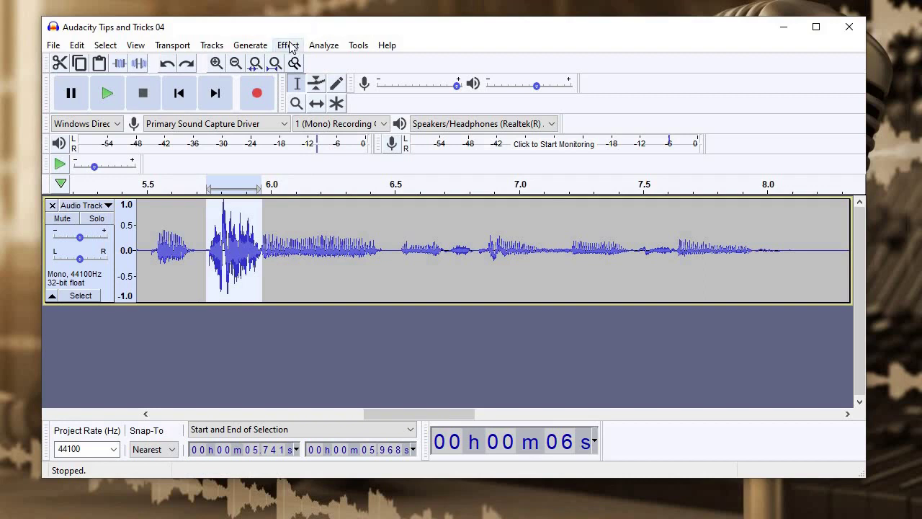
click(107, 101)
Open the Low-Pass Filter and move its settings aside to reveal the selected plosive.
click(287, 46)
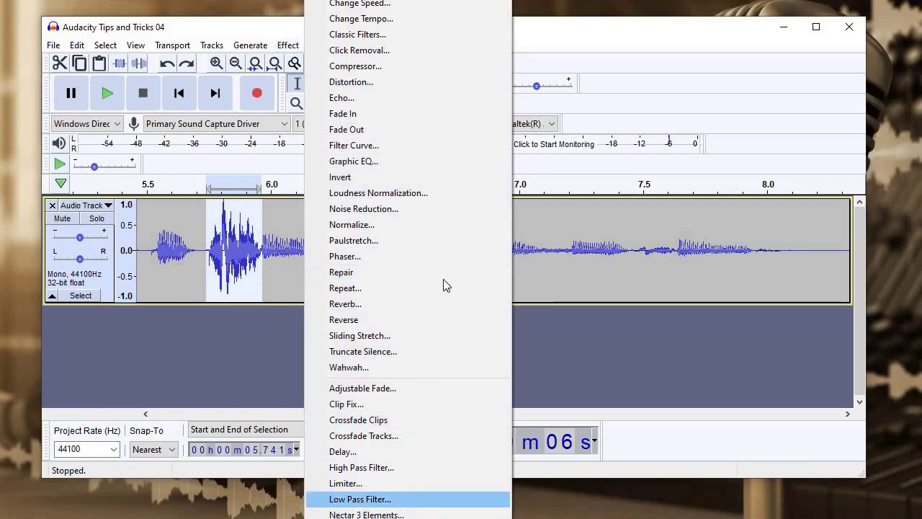
key(Return)
click(477, 219)
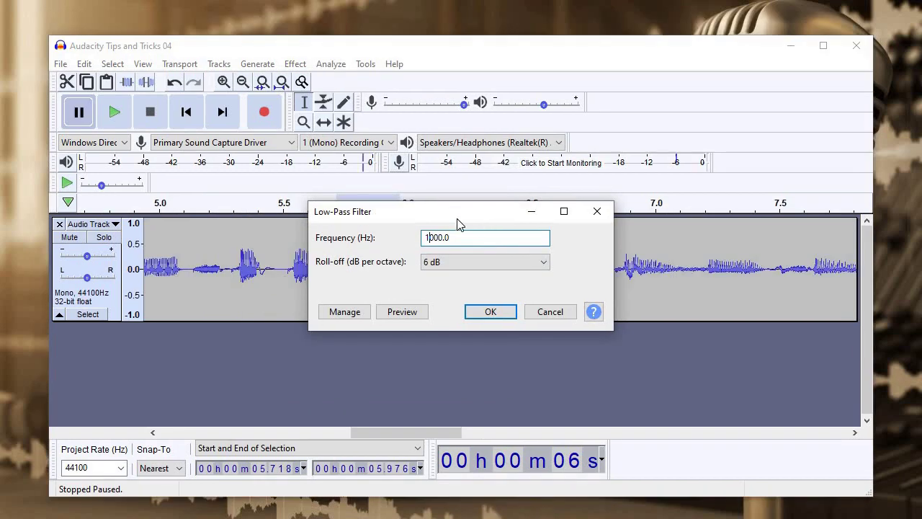
drag(433, 217, 612, 189)
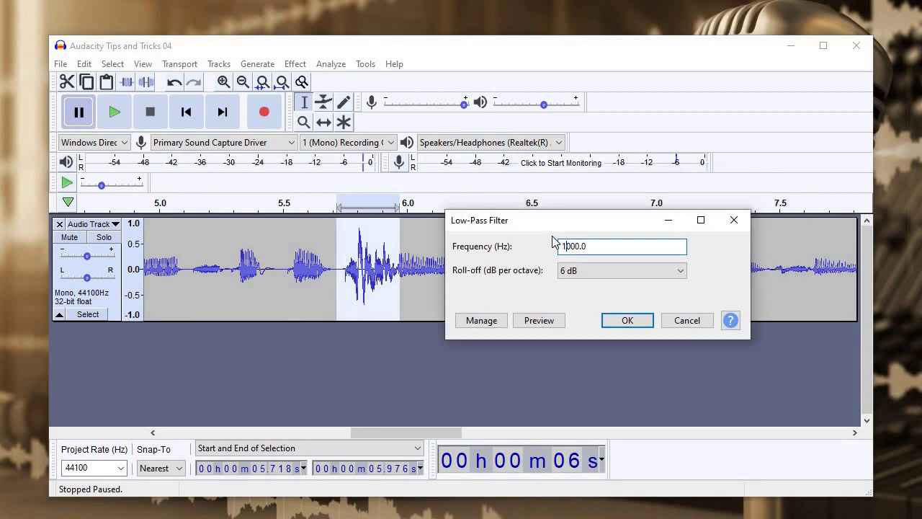
drag(574, 263, 538, 264)
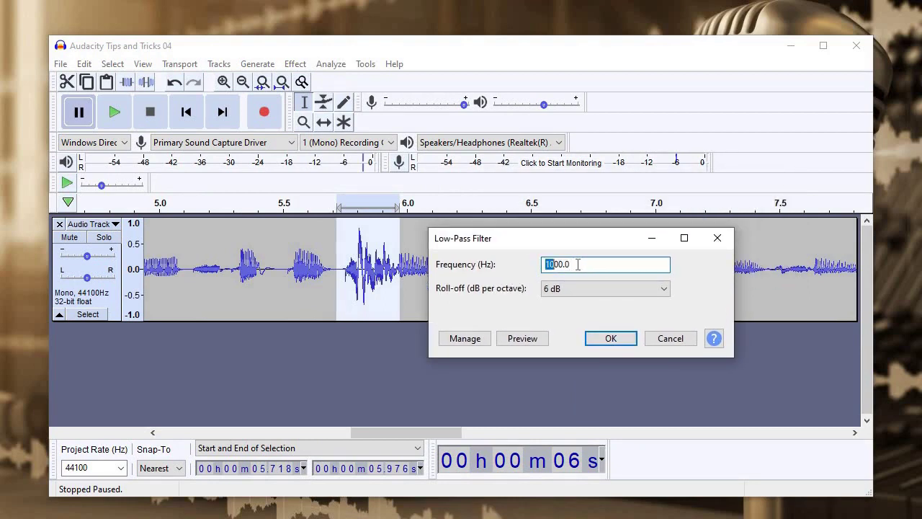
click(550, 265)
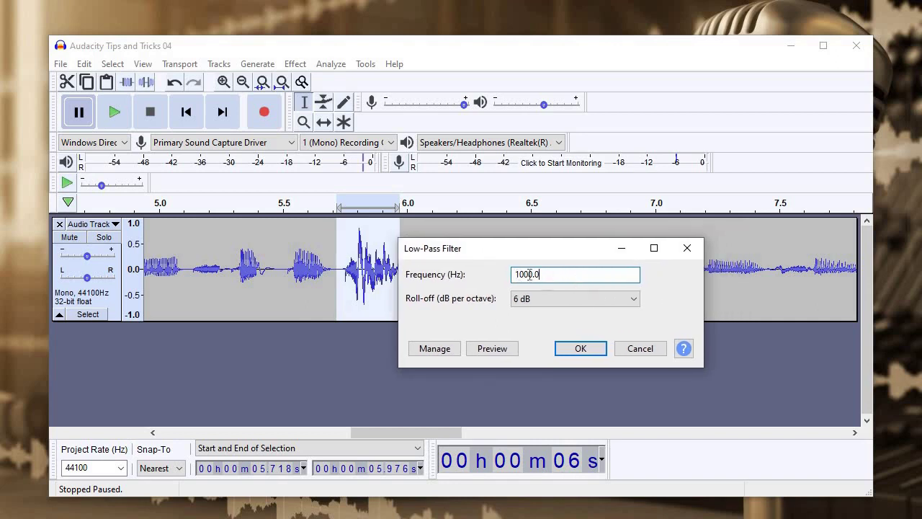
Change the Frequency to 4000 Hz with 6 dB roll-off and apply it to the plosive.
key(shift+Right)
key(shift+Right)
key(shift+Right)
key(End)
key(shift+Home)
key(End)
key(shift+Home)
key(End)
click(520, 275)
key(shift+Left)
click(580, 349)
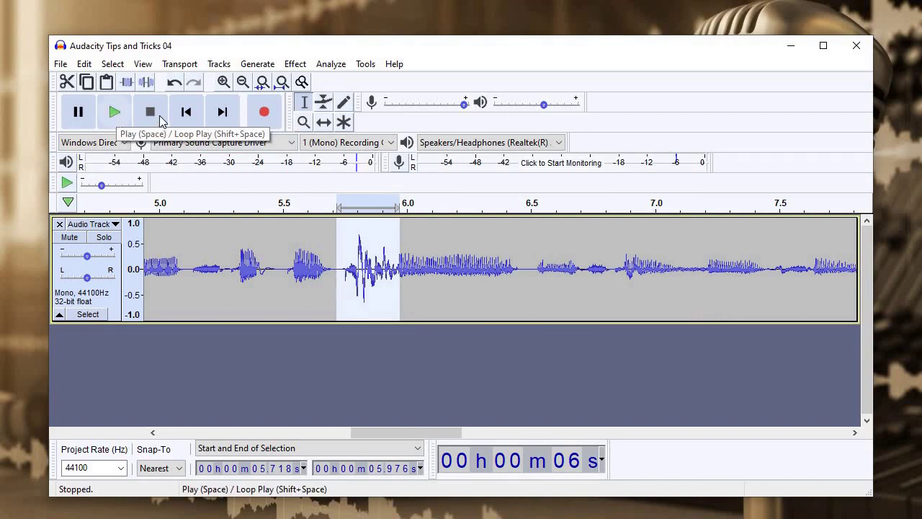
key(Left)
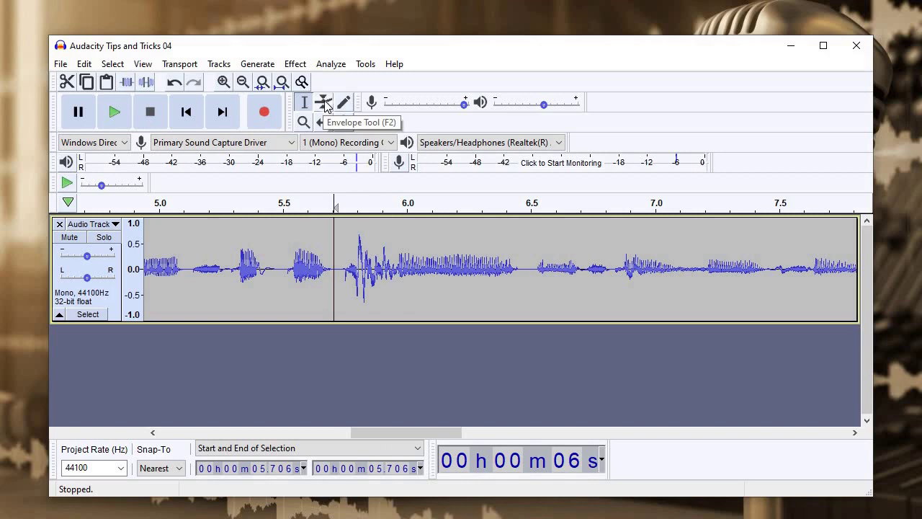
Pull the volume envelope down over the plosive around 5.72–5.95 s, then play back to check.
click(324, 103)
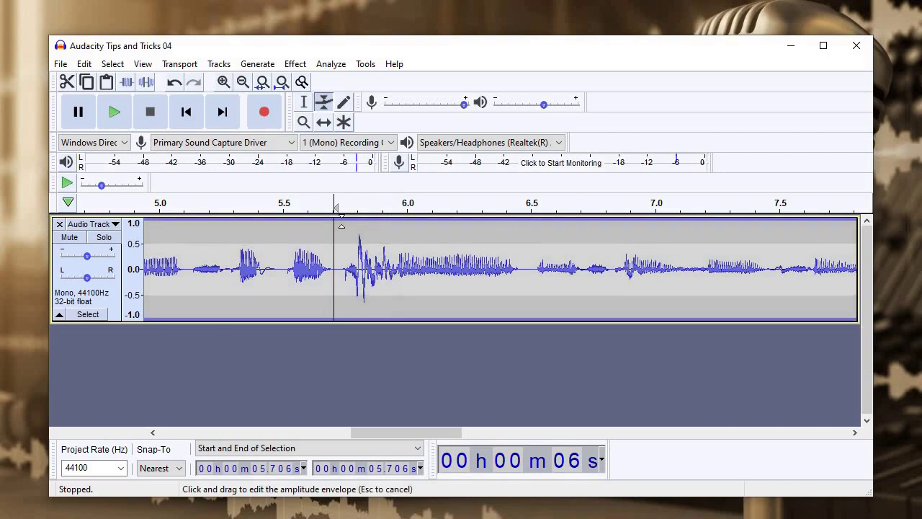
click(340, 226)
drag(395, 216, 343, 244)
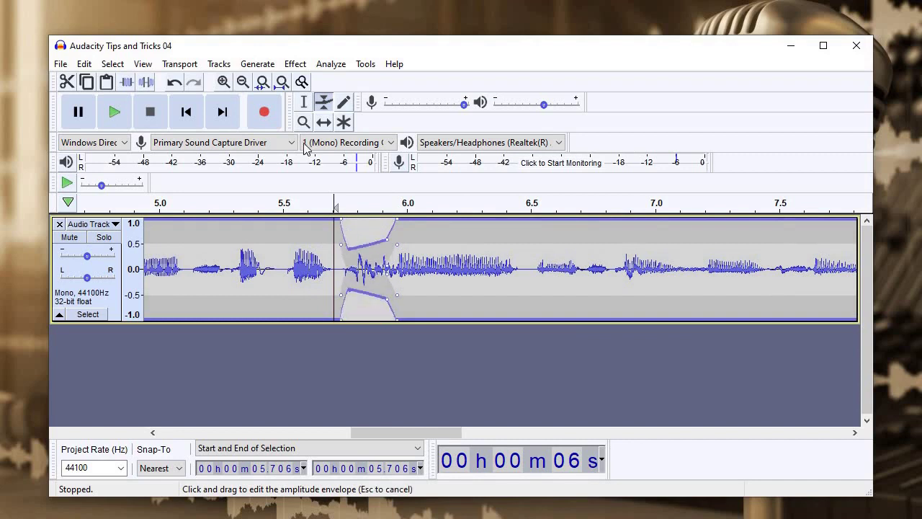
click(304, 101)
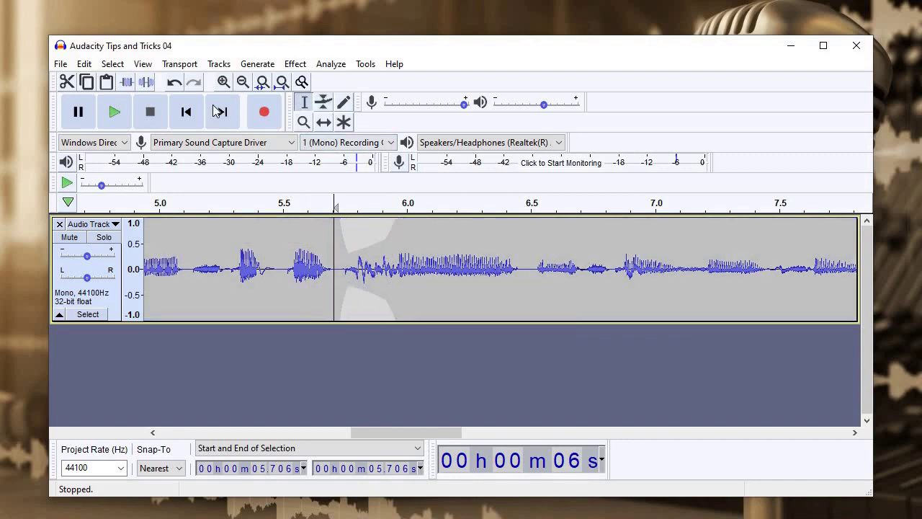
key(space)
click(151, 113)
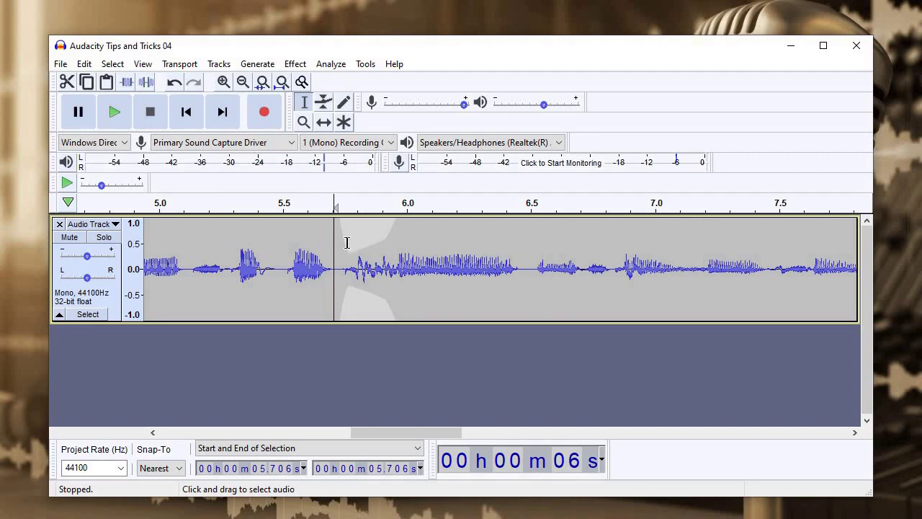
key(ctrl+a)
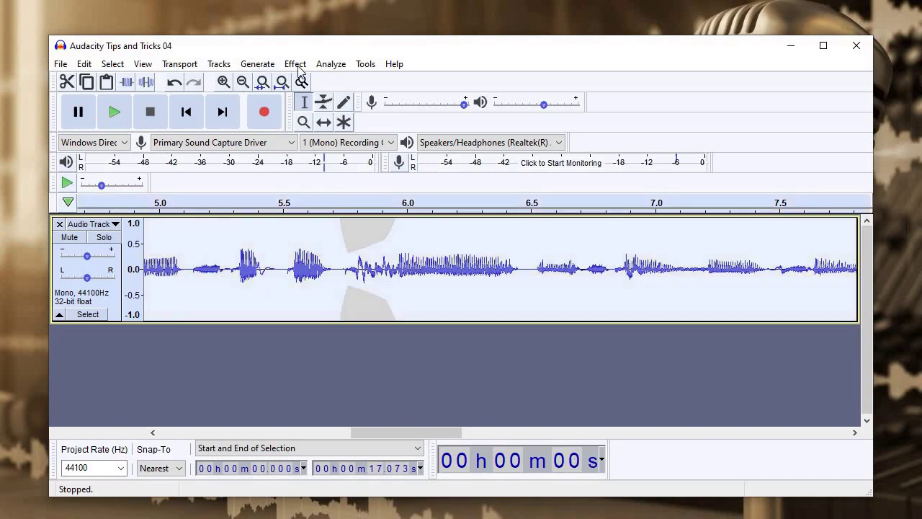
click(296, 64)
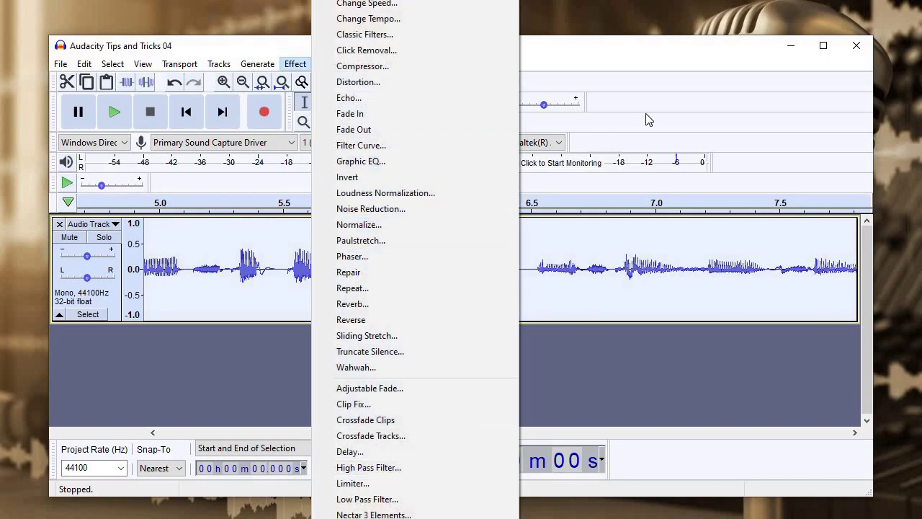
click(262, 298)
click(341, 266)
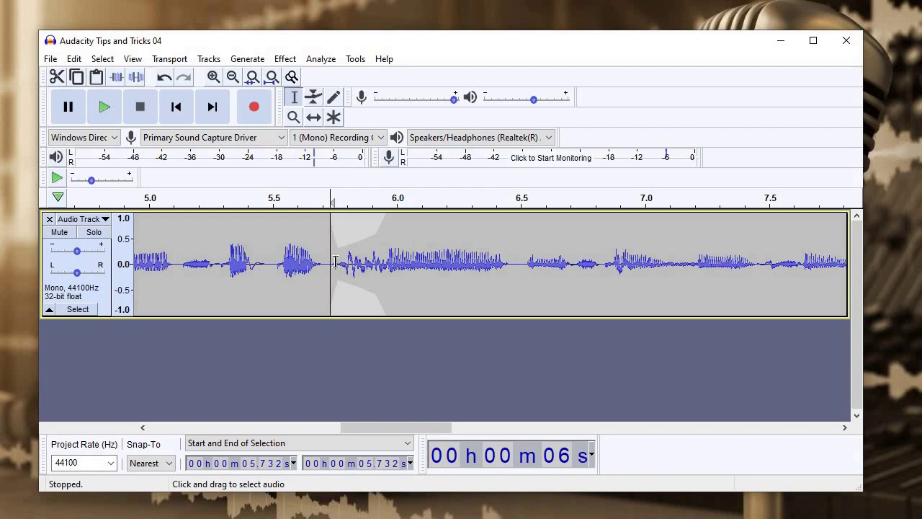
click(335, 258)
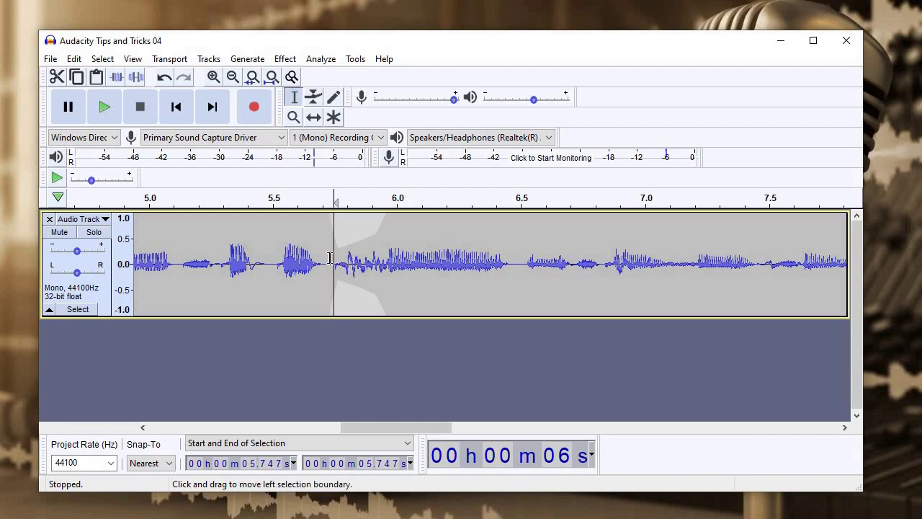
click(331, 262)
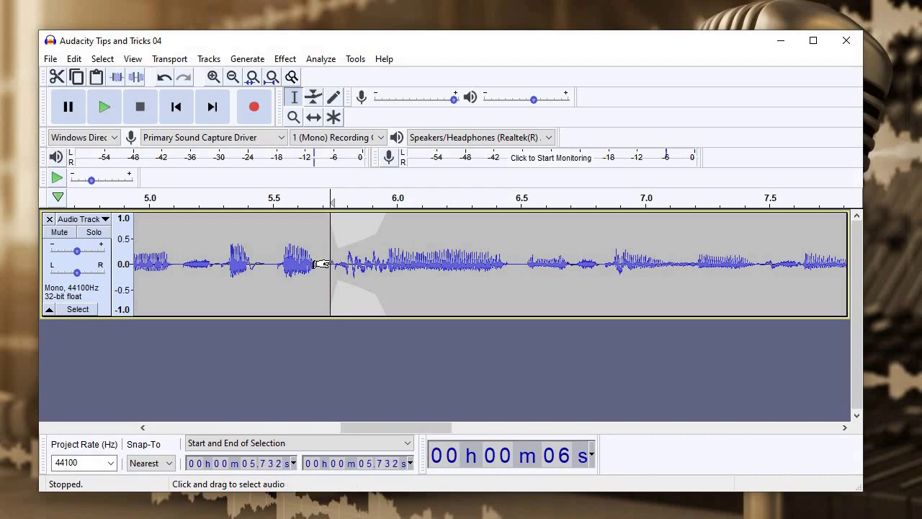
drag(331, 262, 381, 264)
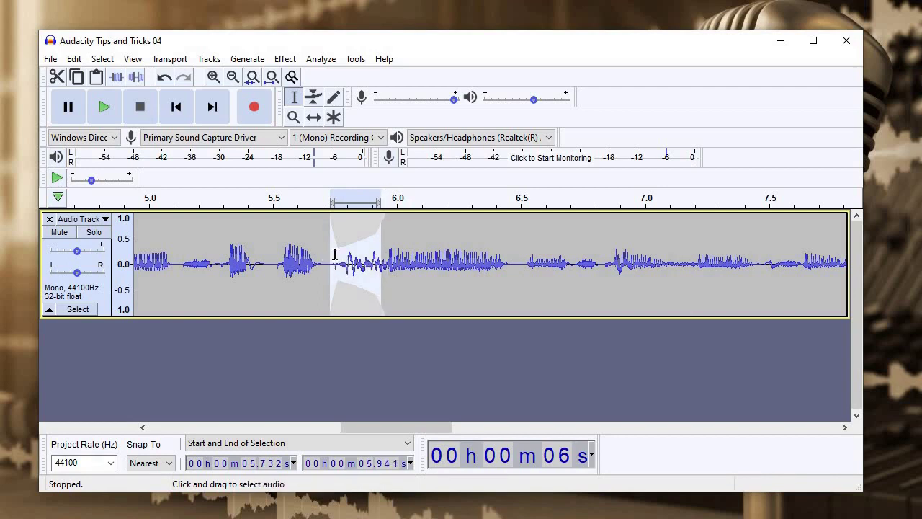
click(327, 259)
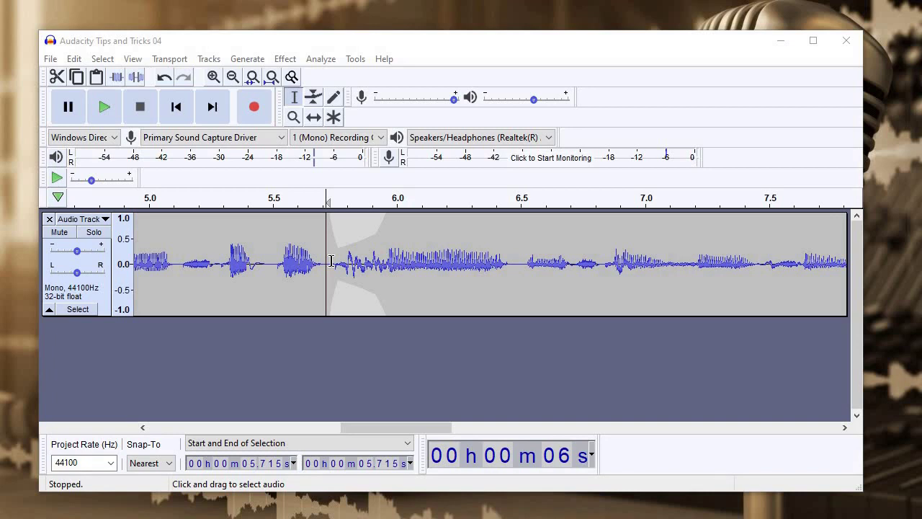
click(331, 261)
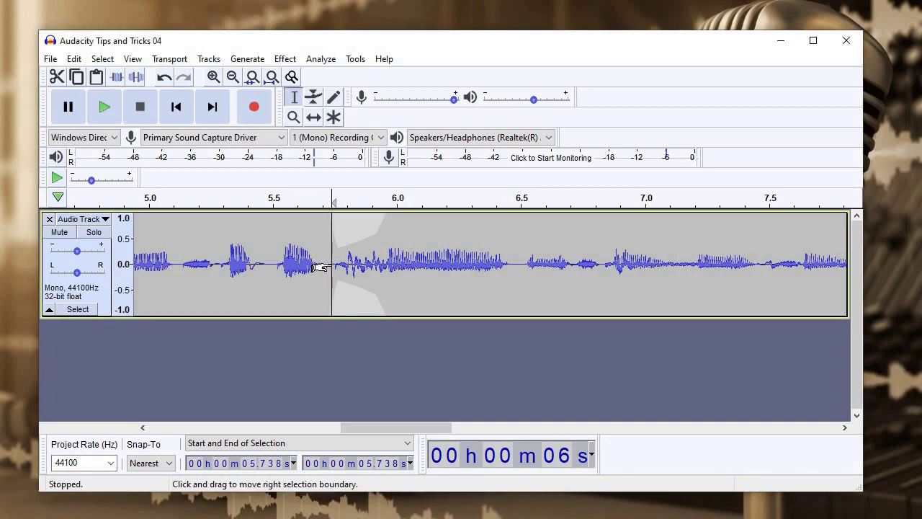
Place the cursor at 5.724 s, review the 4000 Hz High-Pass Filter, and cancel it.
click(328, 264)
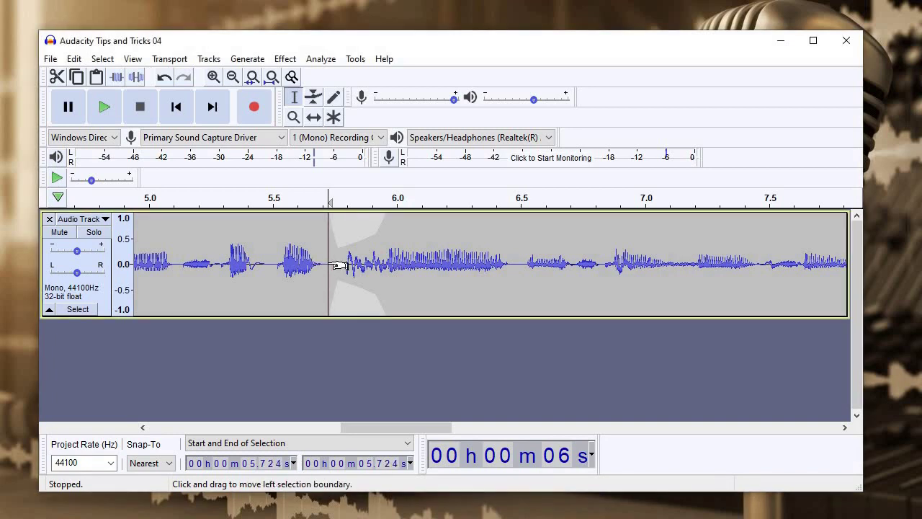
click(292, 61)
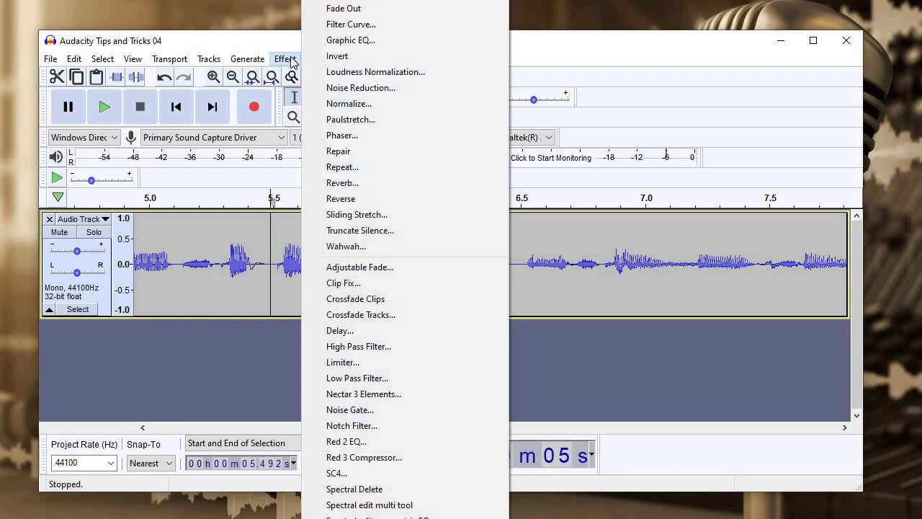
click(359, 346)
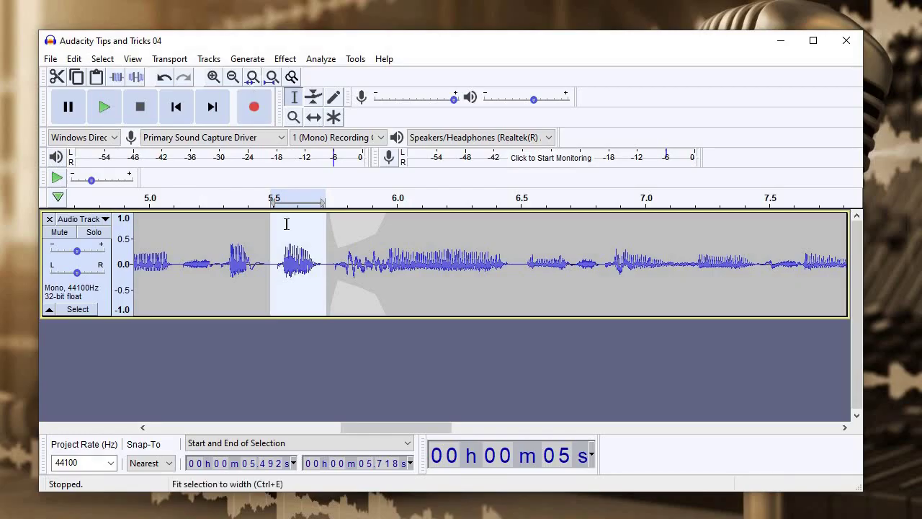
click(284, 63)
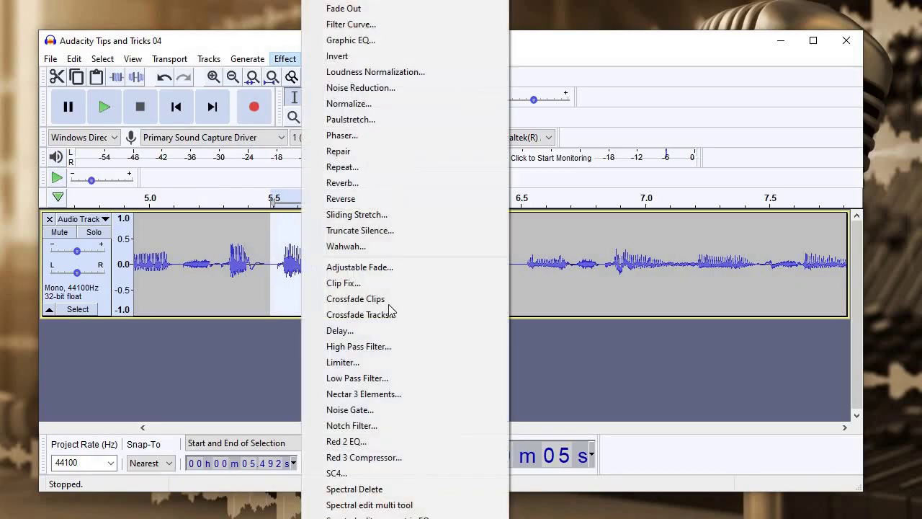
click(360, 346)
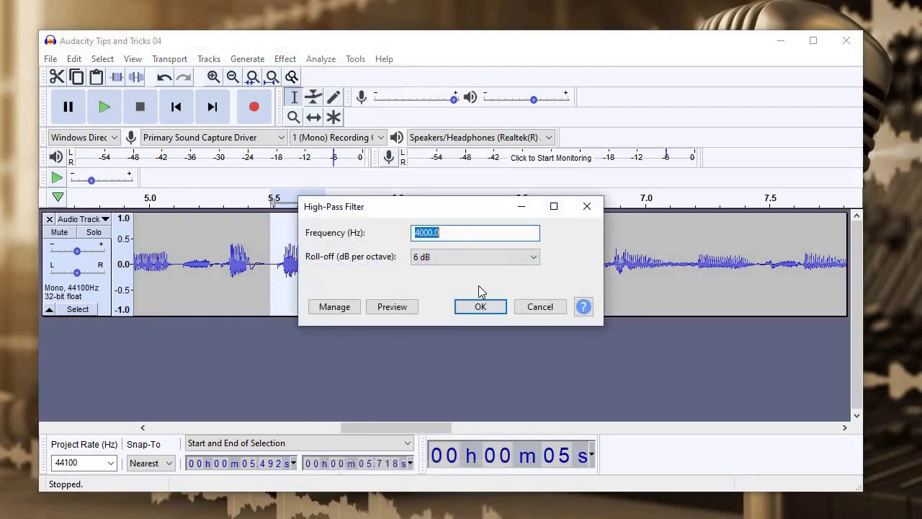
click(540, 306)
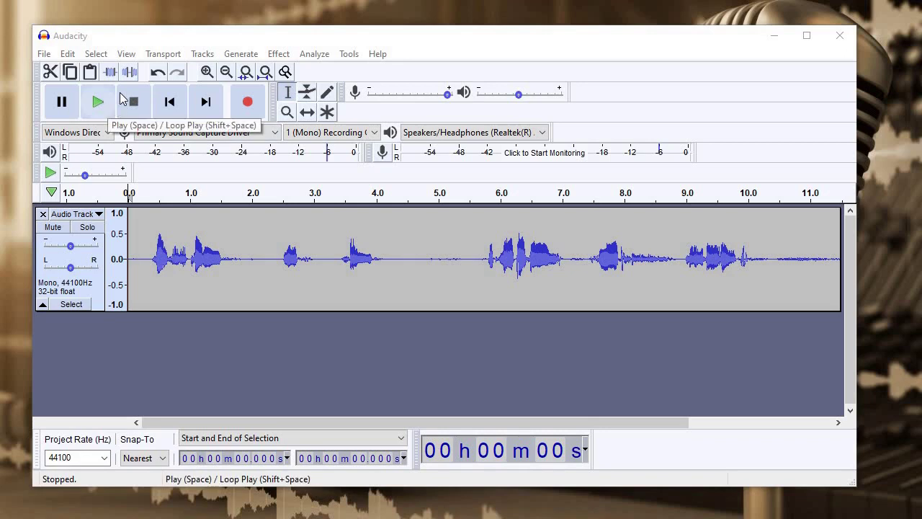
Play the recording from the start and near the first word to find the breath.
click(98, 101)
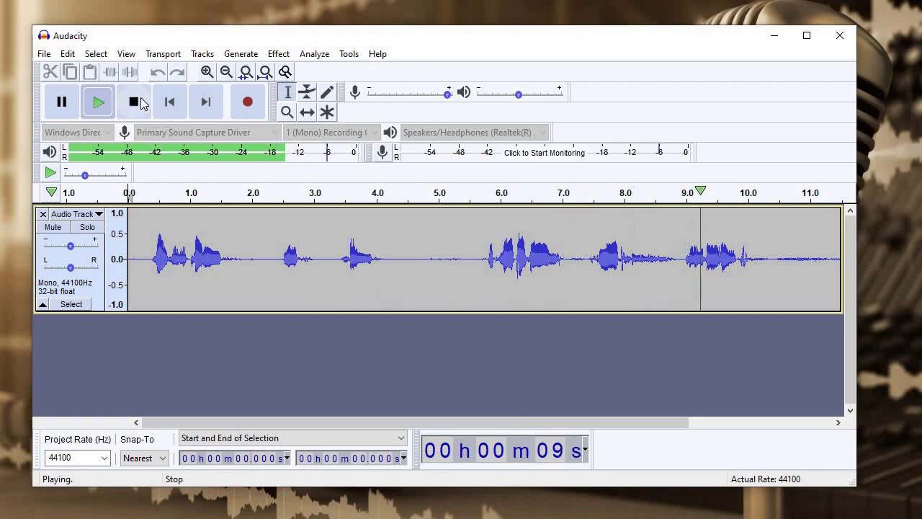
click(135, 102)
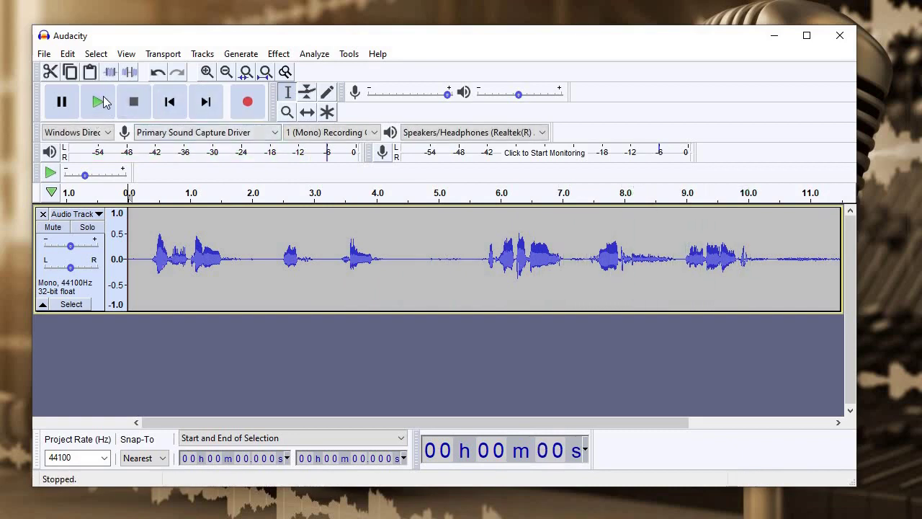
click(138, 230)
click(98, 102)
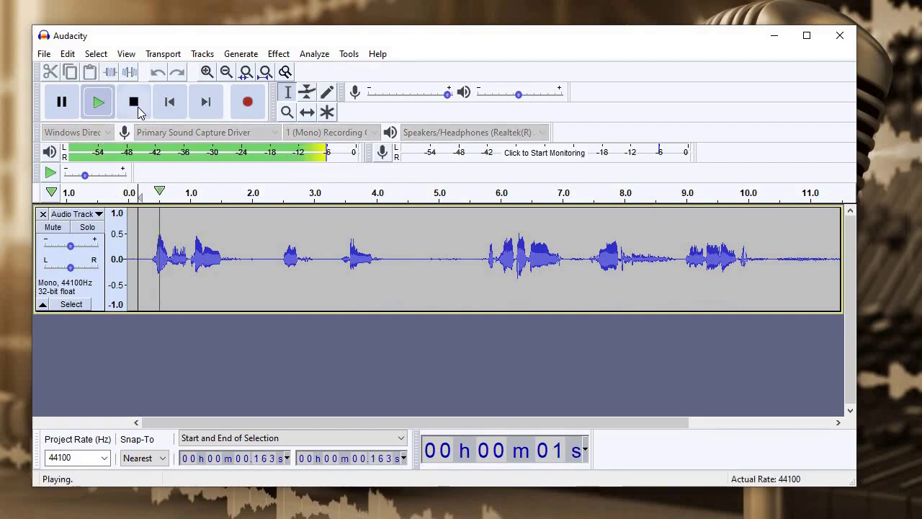
click(139, 108)
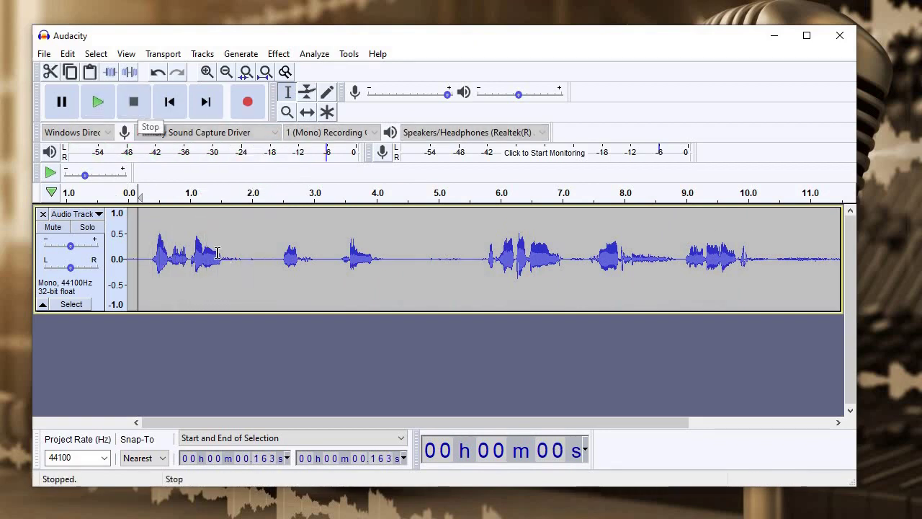
Select and preview the faint sound from 1.521 to 2.043 s, then delete it.
drag(224, 252, 264, 252)
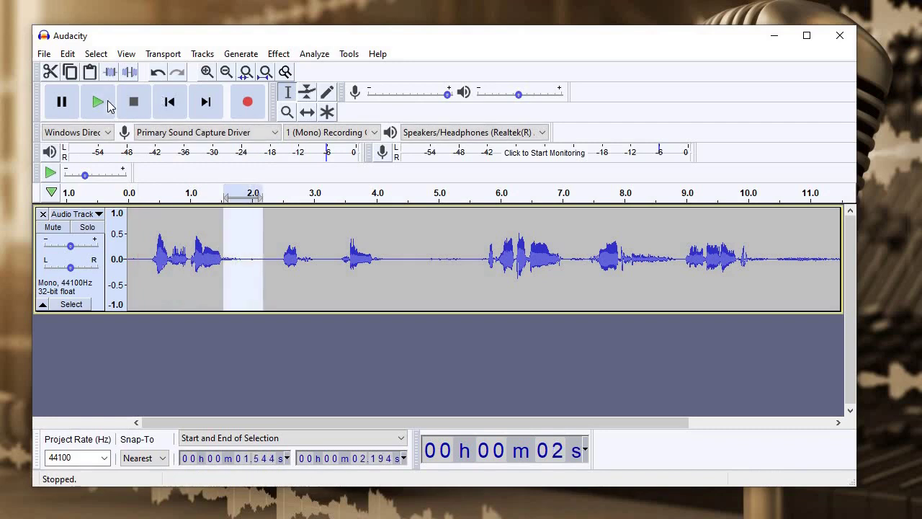
click(98, 101)
click(104, 106)
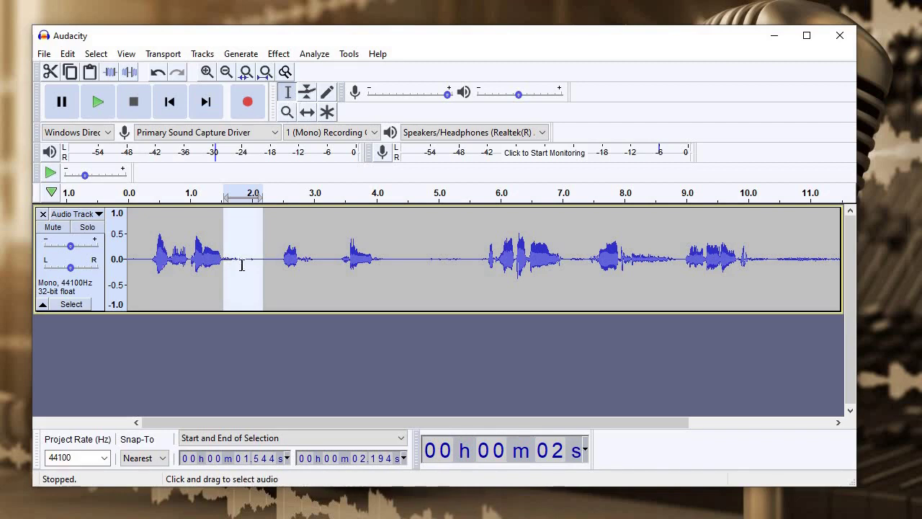
mouse_move(255, 261)
mouse_down()
mouse_move(227, 268)
mouse_move(253, 268)
mouse_up()
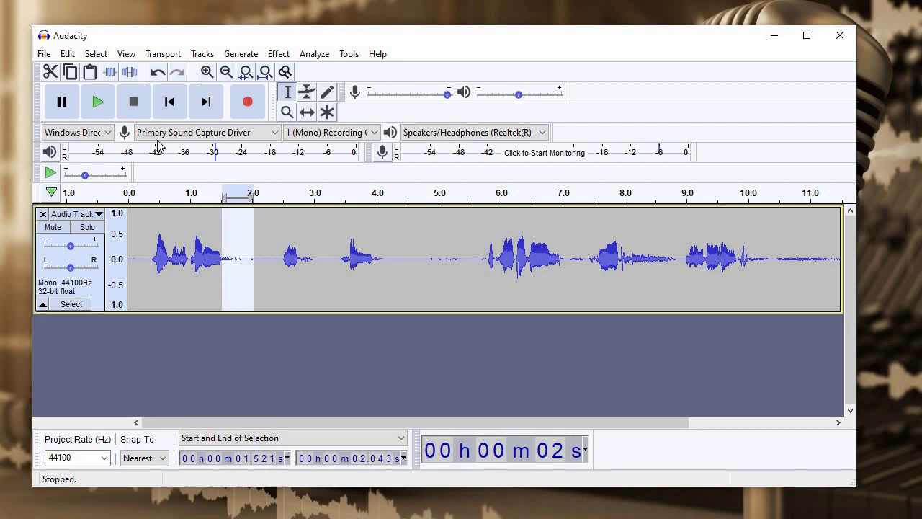
click(99, 102)
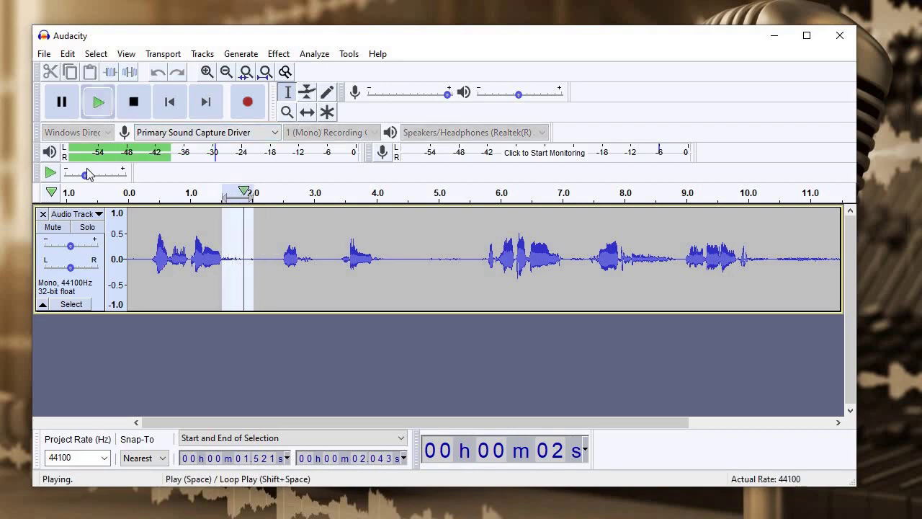
key(Delete)
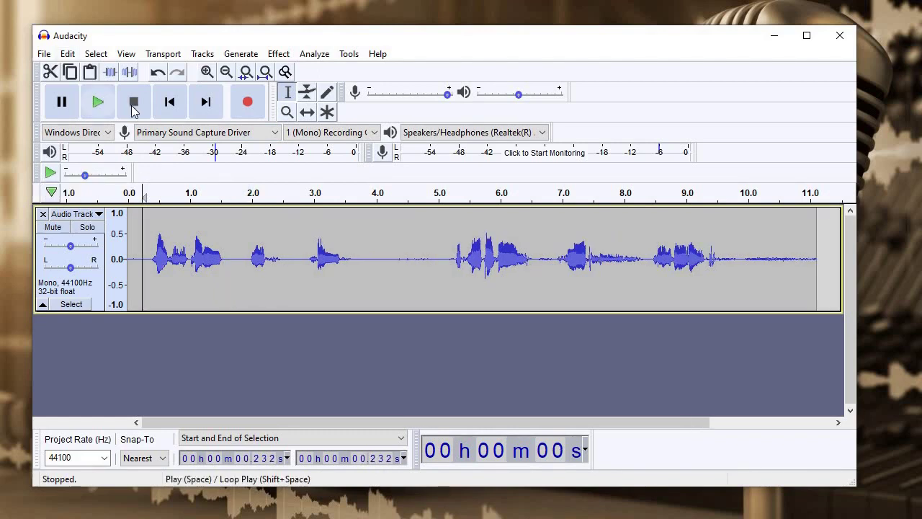
Play from 5.213 s and 6.548 s to locate the noise, then select 6.583–6.896 s.
click(98, 102)
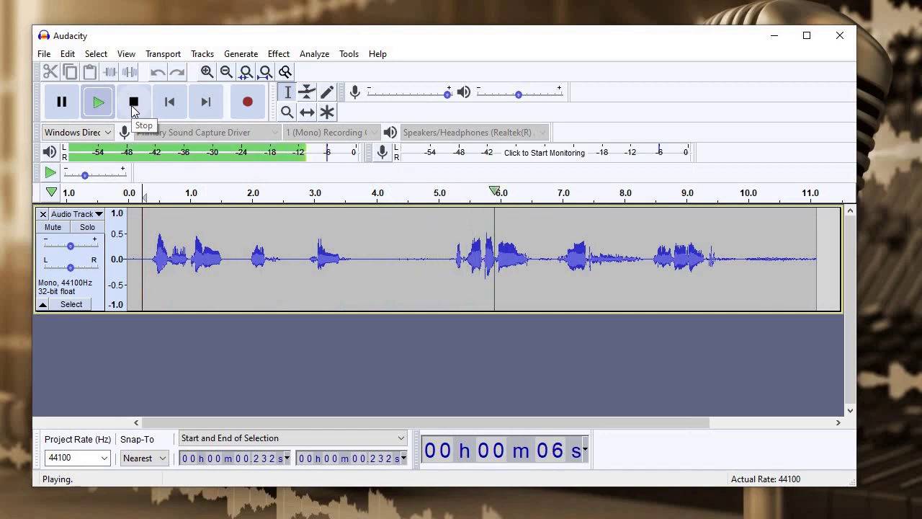
click(453, 241)
click(98, 102)
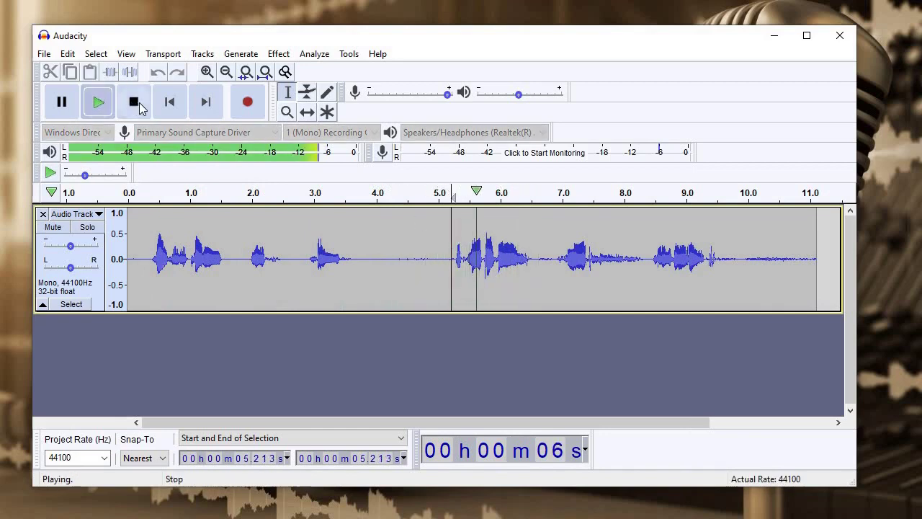
click(134, 103)
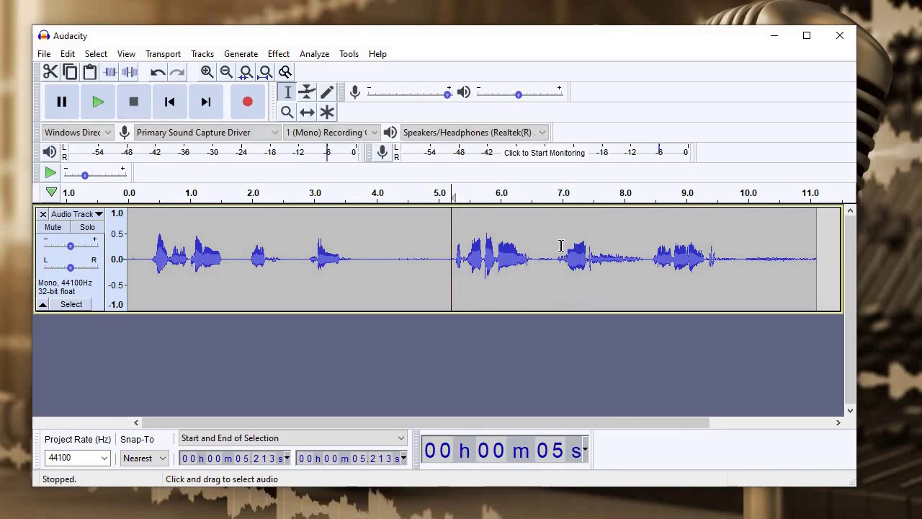
click(534, 248)
click(104, 104)
click(130, 104)
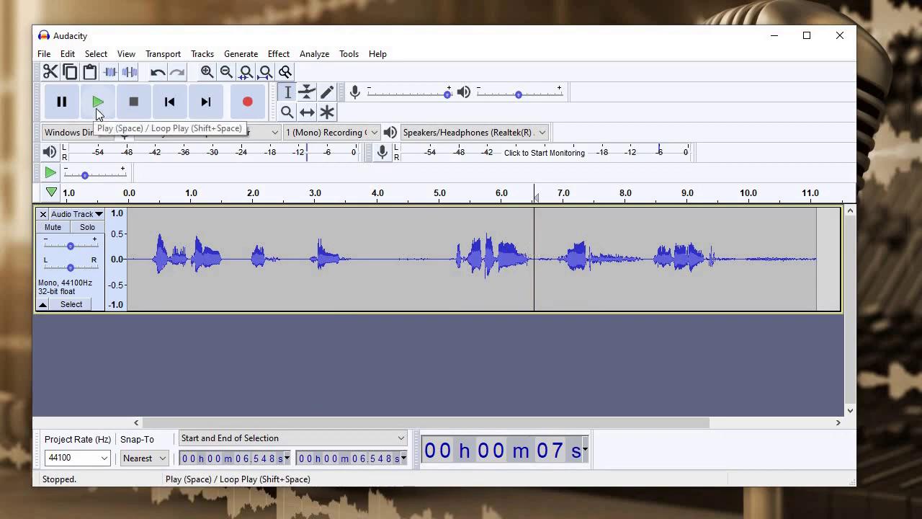
click(536, 246)
drag(551, 245, 554, 278)
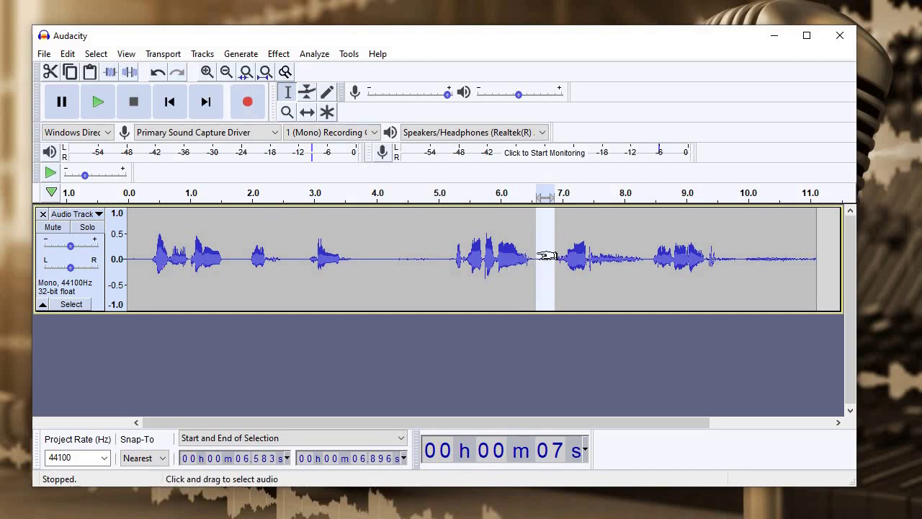
Fill the 6.58–6.90 s selection with silence, then play from 5.283 s to check.
click(241, 54)
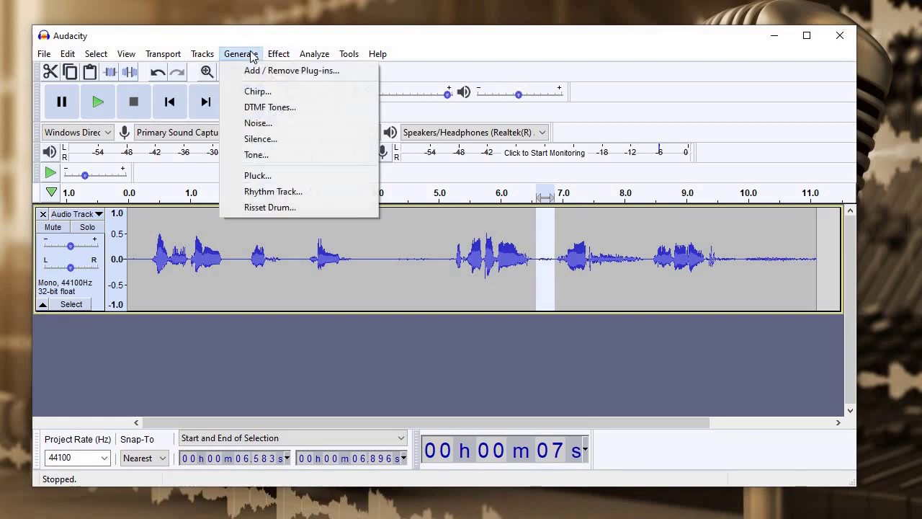
click(260, 140)
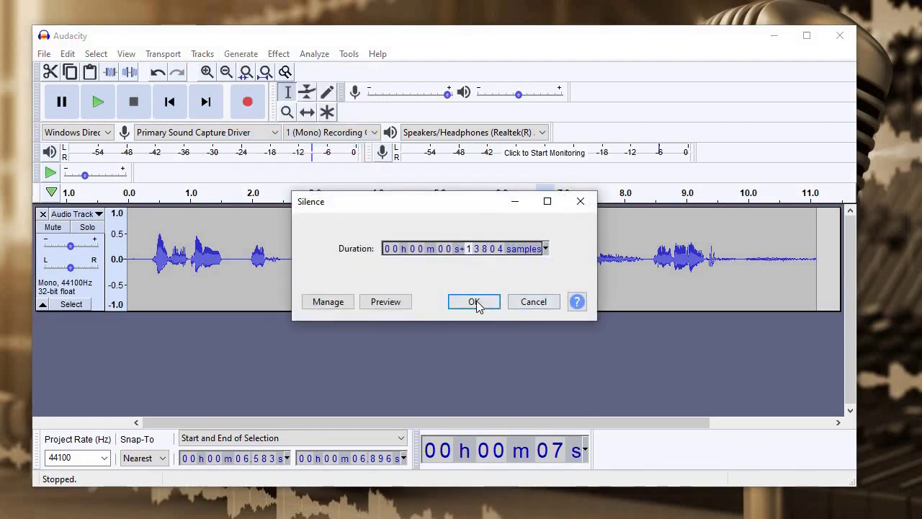
key(Return)
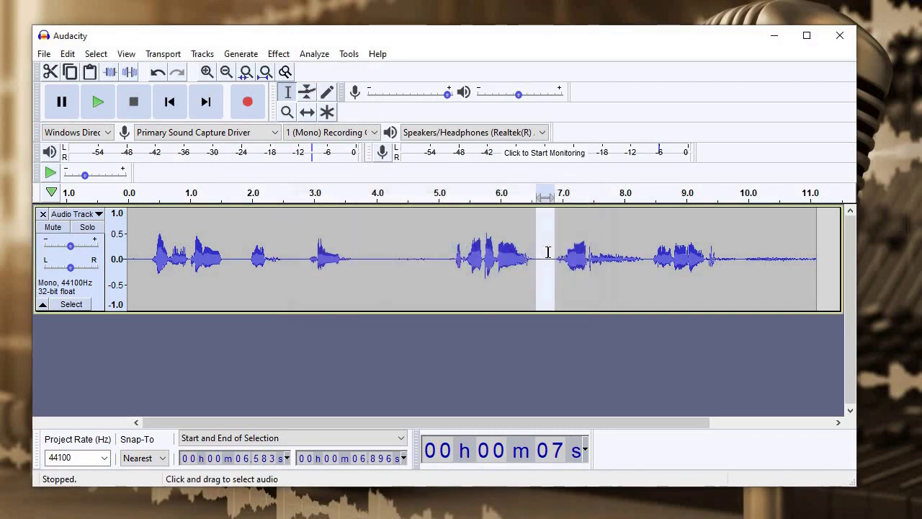
click(456, 257)
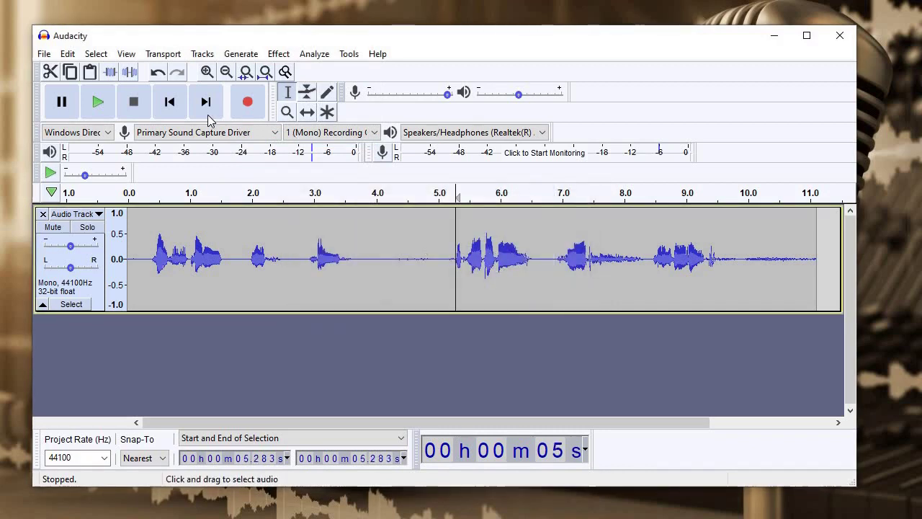
click(98, 105)
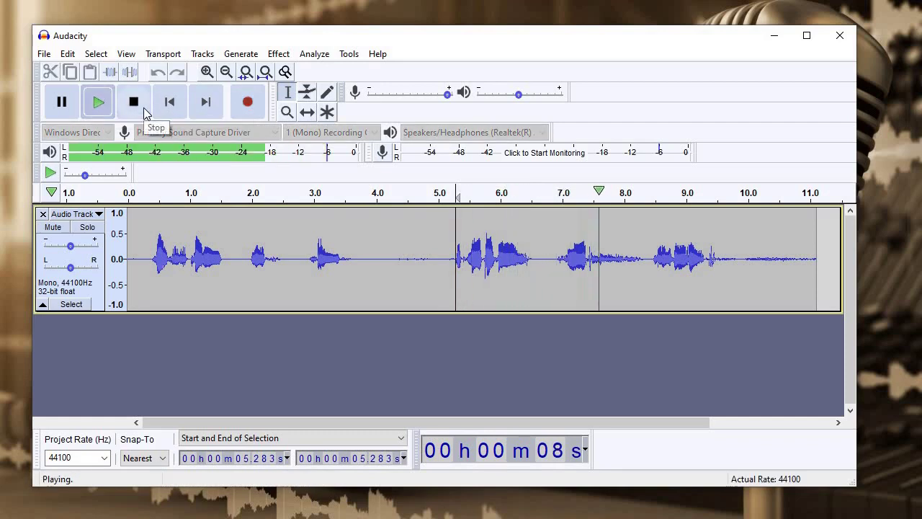
click(143, 110)
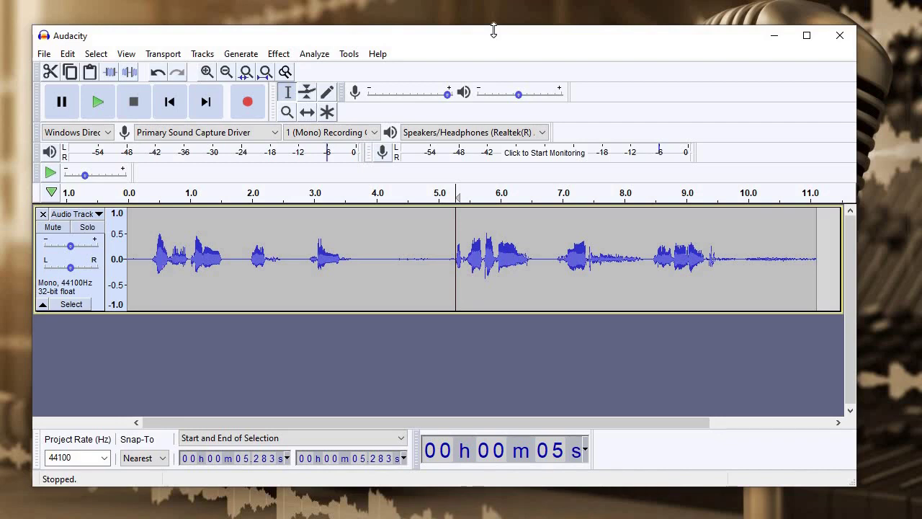
drag(494, 31, 503, 24)
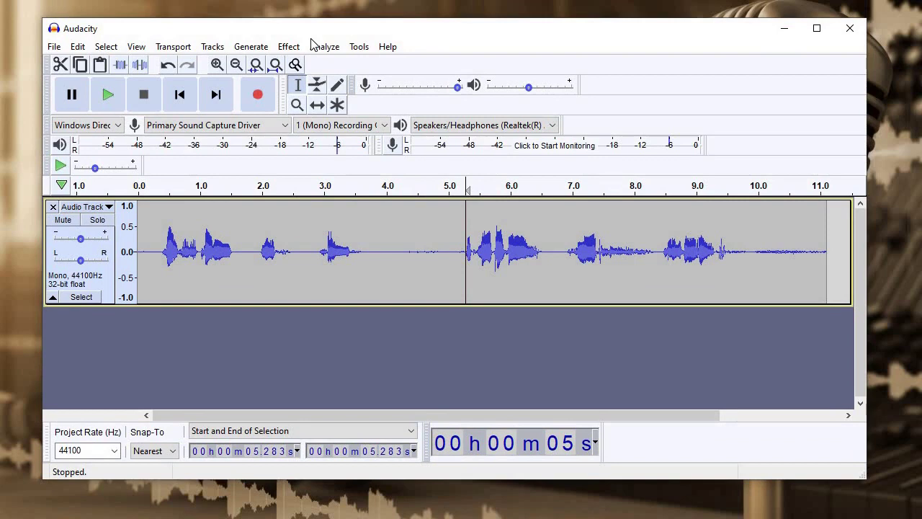